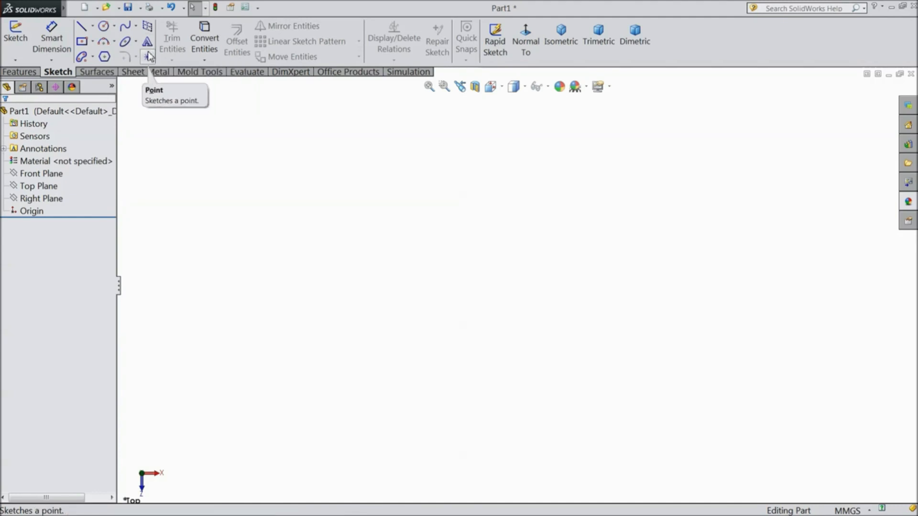
# Step: Start a sketch on the Top Plane and draw a centre rectangle of about 154 x 106 mm beside the origin
pyautogui.click(45, 186)
pyautogui.click(57, 175)
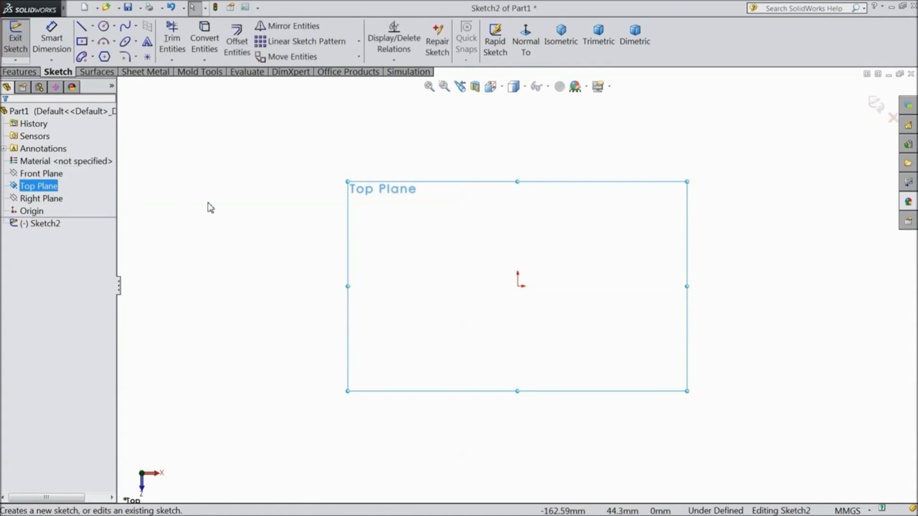
pyautogui.click(82, 41)
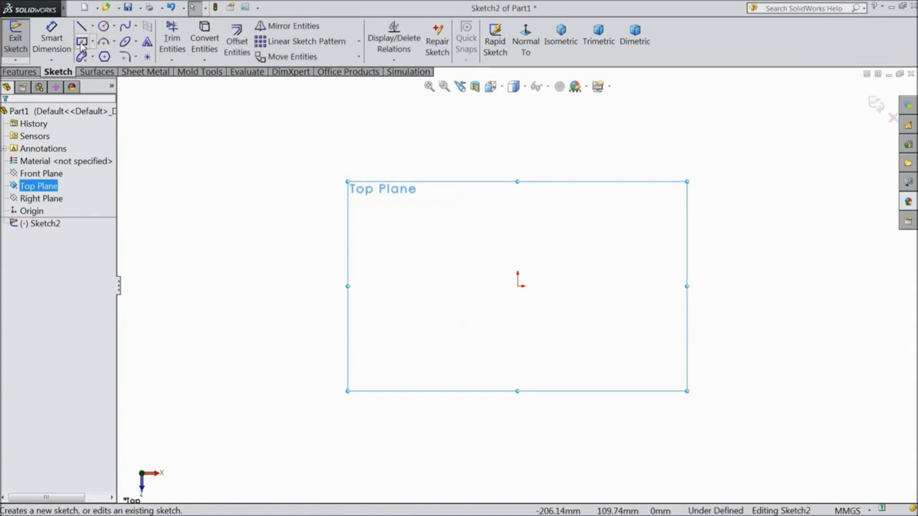
pyautogui.click(290, 290)
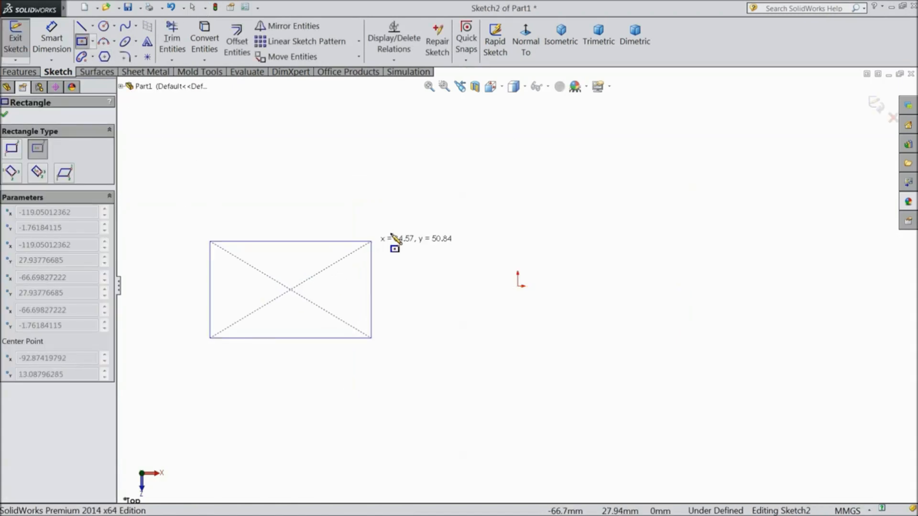
pyautogui.click(437, 189)
# Step: Round all four corners of the rectangle with a 20 mm sketch fillet
pyautogui.click(126, 56)
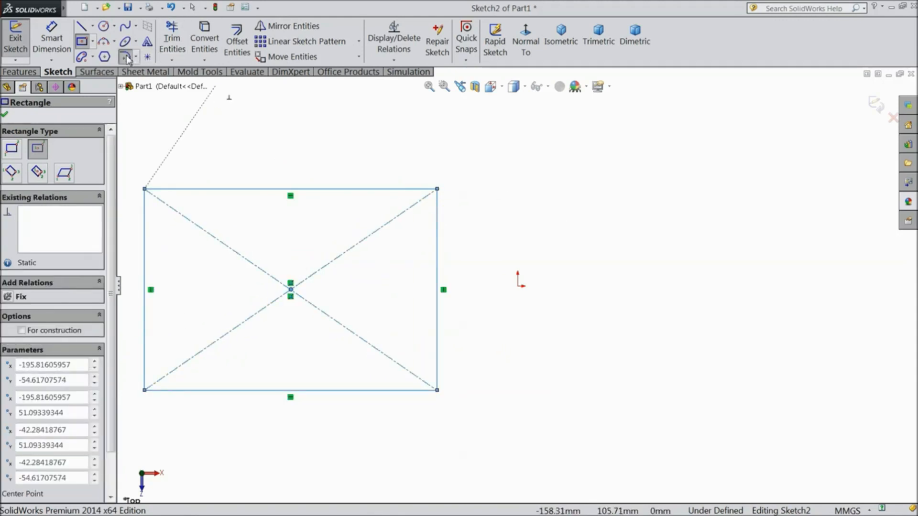
pyautogui.click(437, 190)
pyautogui.moveTo(490, 161); pyautogui.dragTo(123, 424)
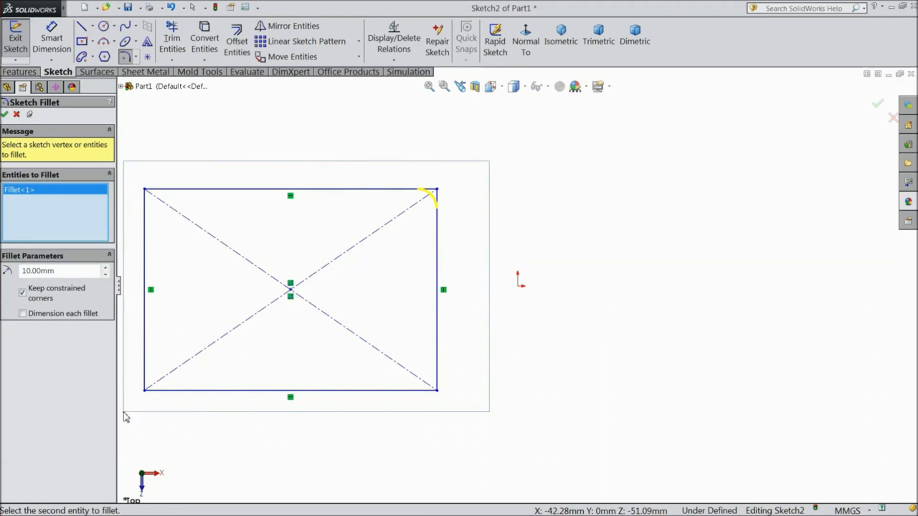
pyautogui.click(105, 268)
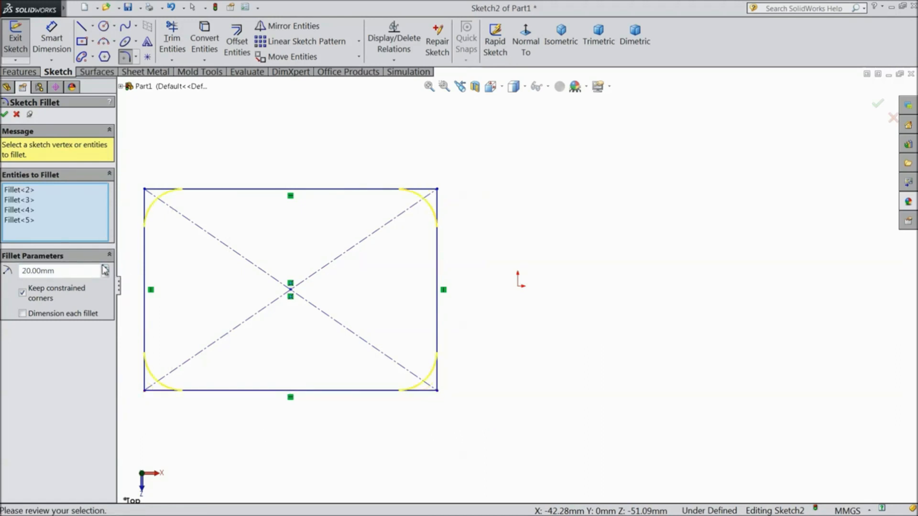
pyautogui.click(5, 114)
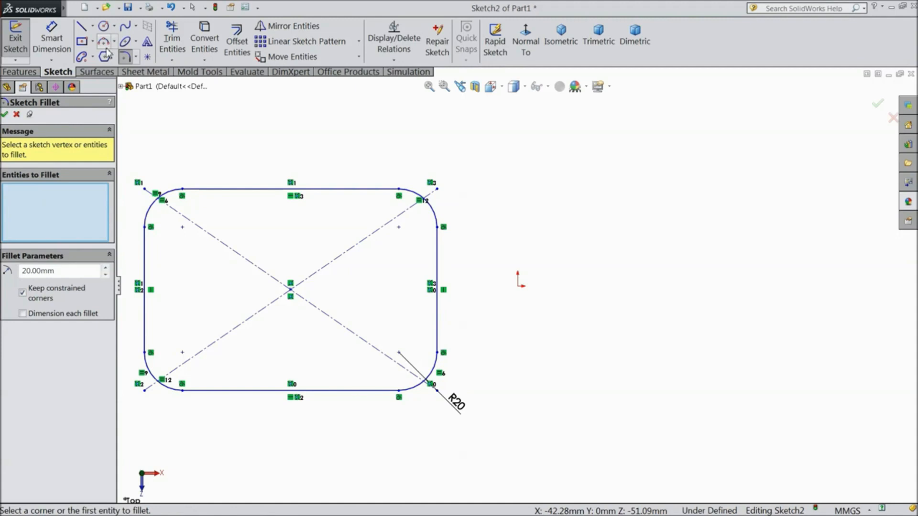
# Step: Sketch a large circle on the opposite side of the origin from the rounded rectangle
pyautogui.click(104, 27)
pyautogui.moveTo(696, 276)
pyautogui.mouseDown()
pyautogui.moveTo(652, 394)
pyautogui.moveTo(635, 397)
pyautogui.mouseUp()
pyautogui.click(3, 115)
pyautogui.scroll(2, 264, 226)
pyautogui.scroll(-2, 293, 284)
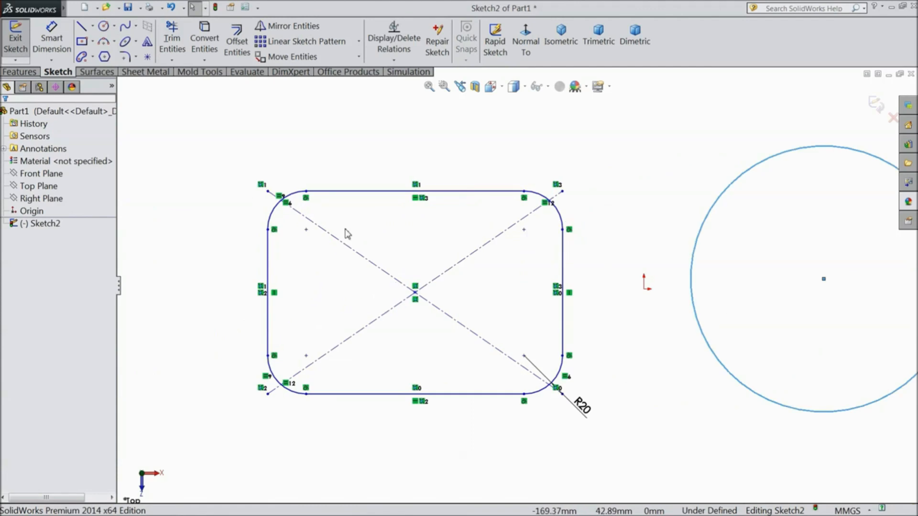
# Step: Create sketch text reading SOLIDWORKS along the rounded rectangle's upper line, replacing the circle as the text's curve
pyautogui.click(148, 44)
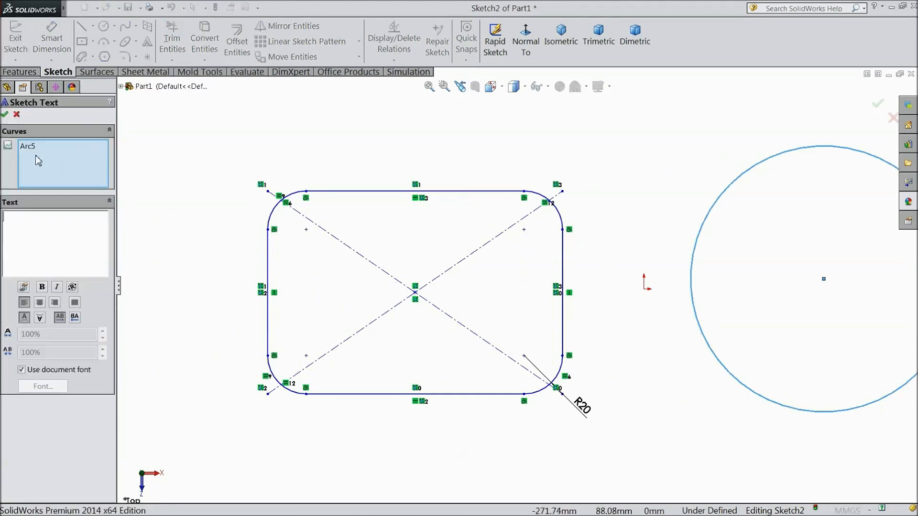
pyautogui.rightClick(42, 150)
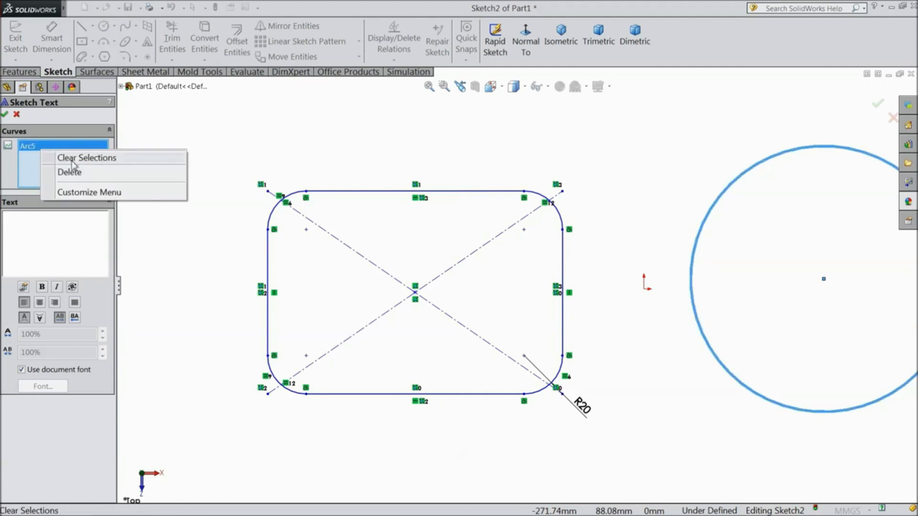
pyautogui.click(73, 173)
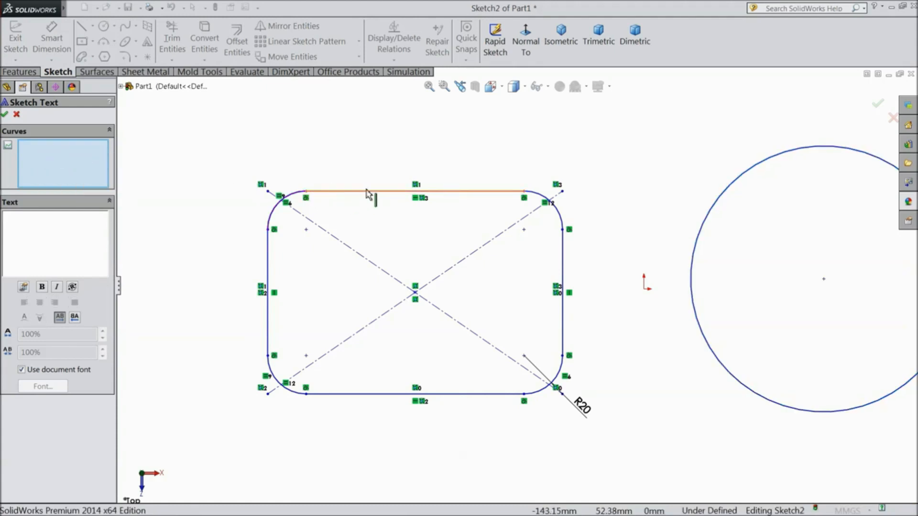
pyautogui.click(378, 192)
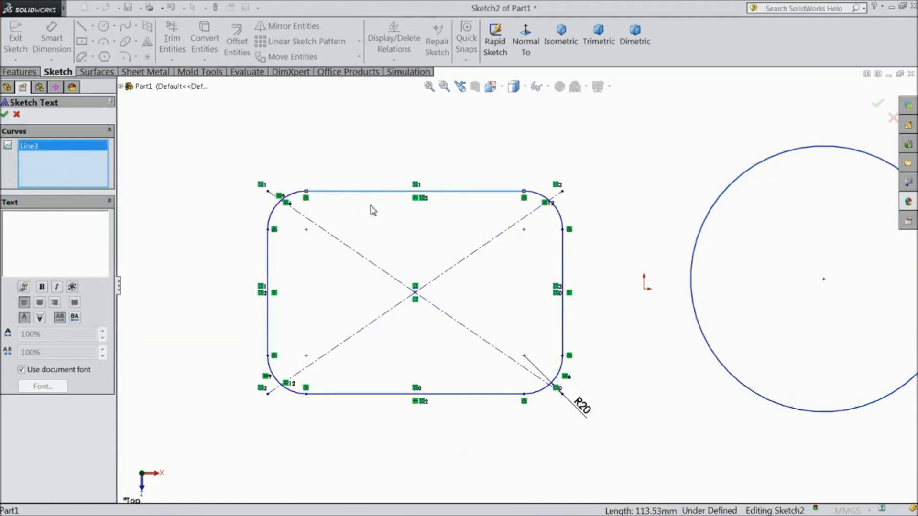
pyautogui.click(48, 227)
pyautogui.write('SOLIDWO')
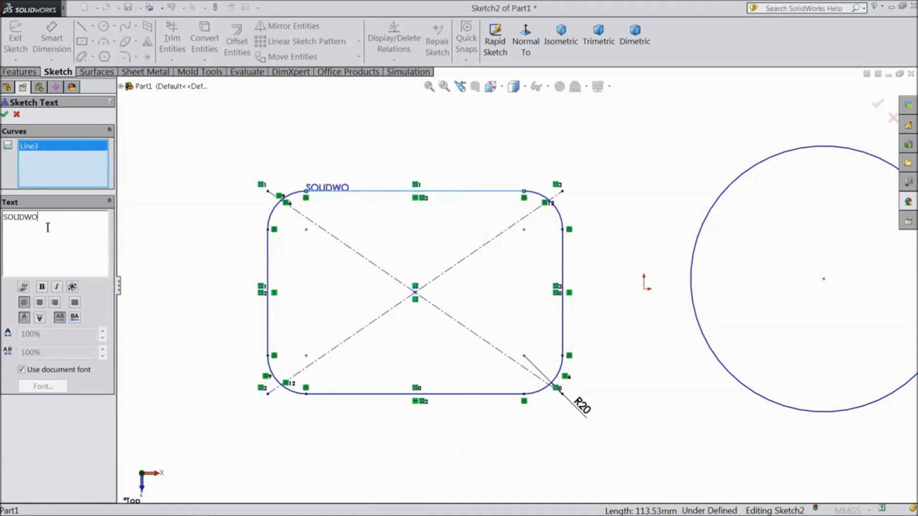
pyautogui.write('RKS')
# Step: Format the SOLIDWORKS sketch text as bold and italic
pyautogui.scroll(-2, 345, 210)
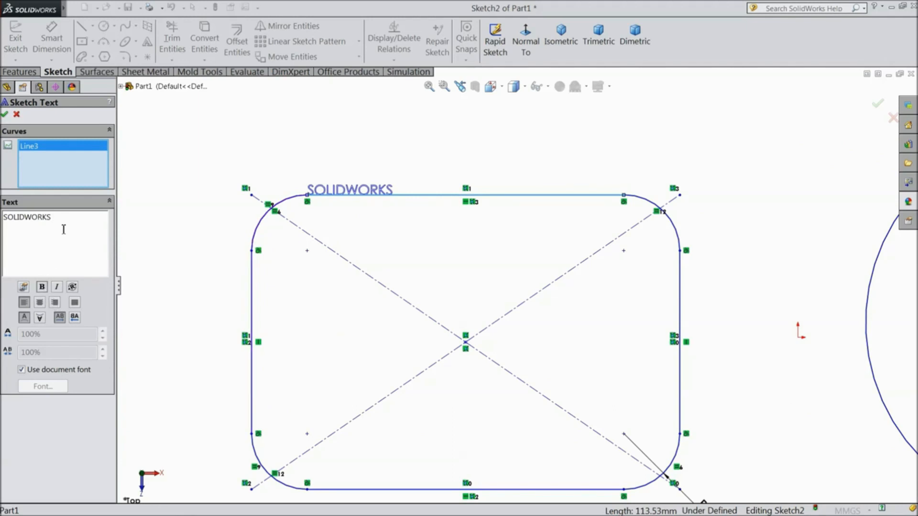
pyautogui.moveTo(58, 219); pyautogui.dragTo(4, 232)
pyautogui.click(41, 287)
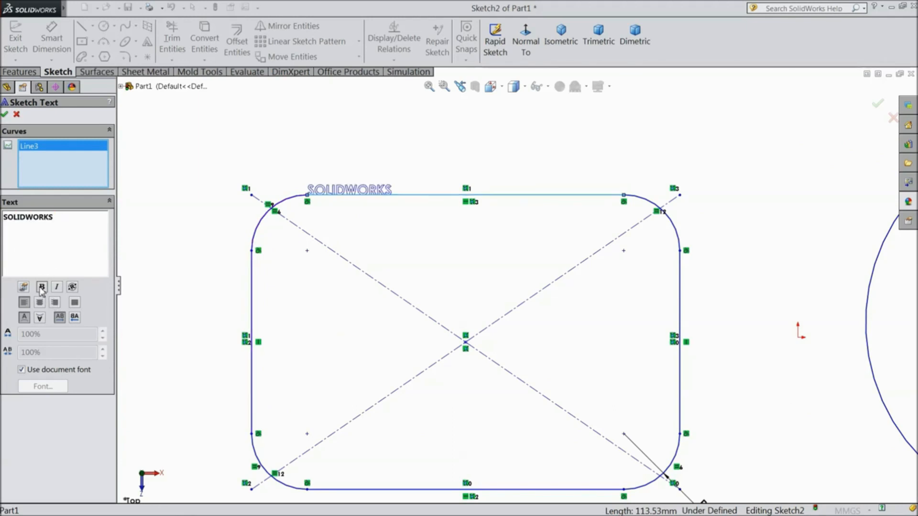
pyautogui.click(56, 288)
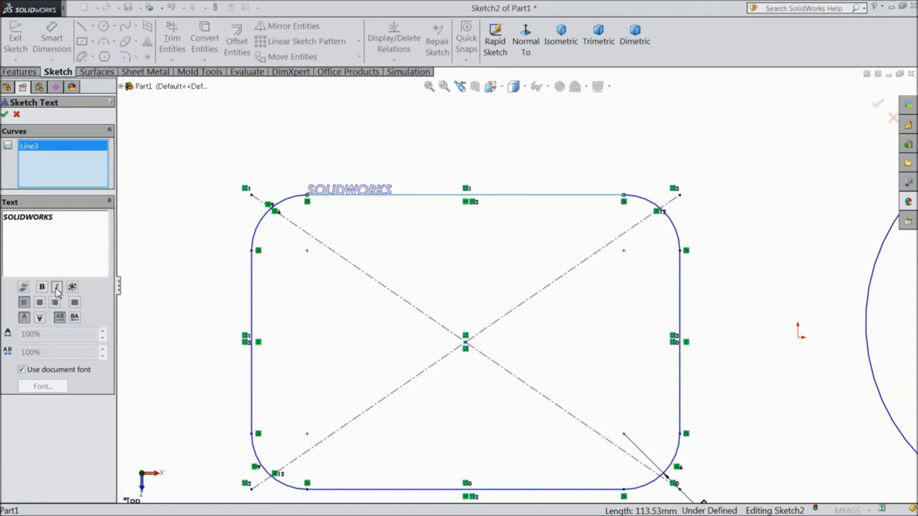
# Step: Stop using the document font and set the sketch text font to Century Gothic Bold, 10 mm high
pyautogui.click(21, 370)
pyautogui.click(36, 388)
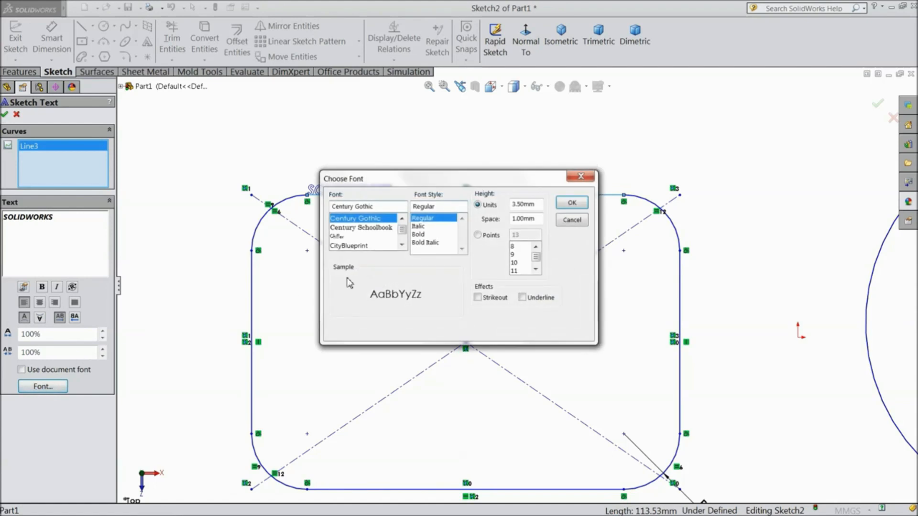
pyautogui.click(424, 235)
pyautogui.moveTo(542, 205); pyautogui.dragTo(510, 204)
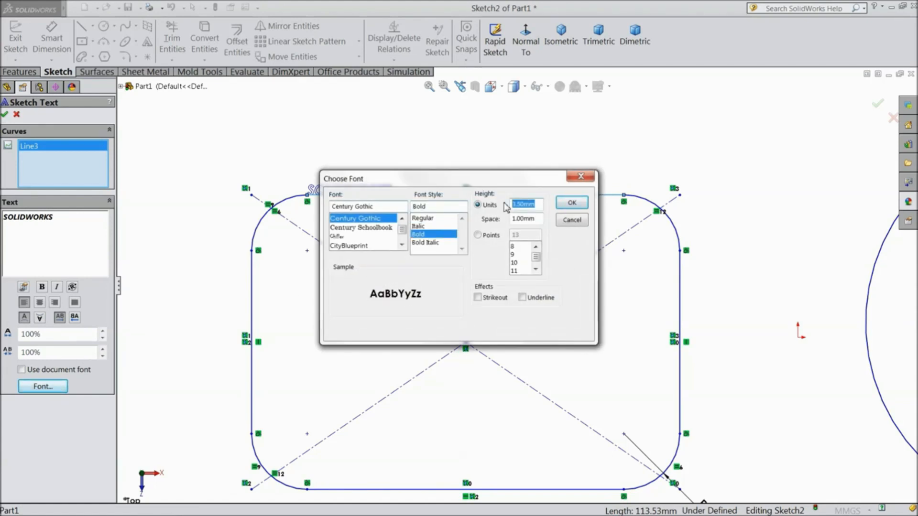
pyautogui.write('10')
pyautogui.click(569, 206)
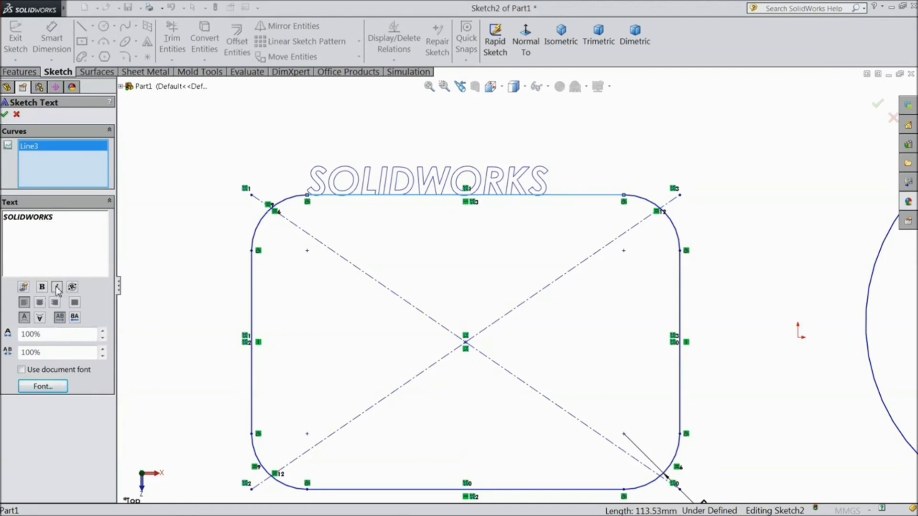
# Step: Try the rotate option twice on the whole SOLIDWORKS text, adding 30° rotation tags around it
pyautogui.doubleClick(67, 221)
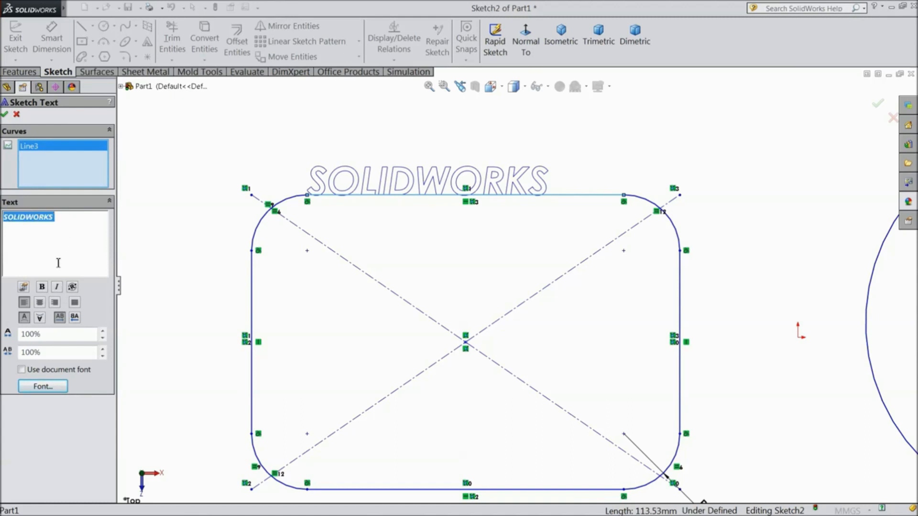
pyautogui.click(57, 287)
pyautogui.click(57, 287)
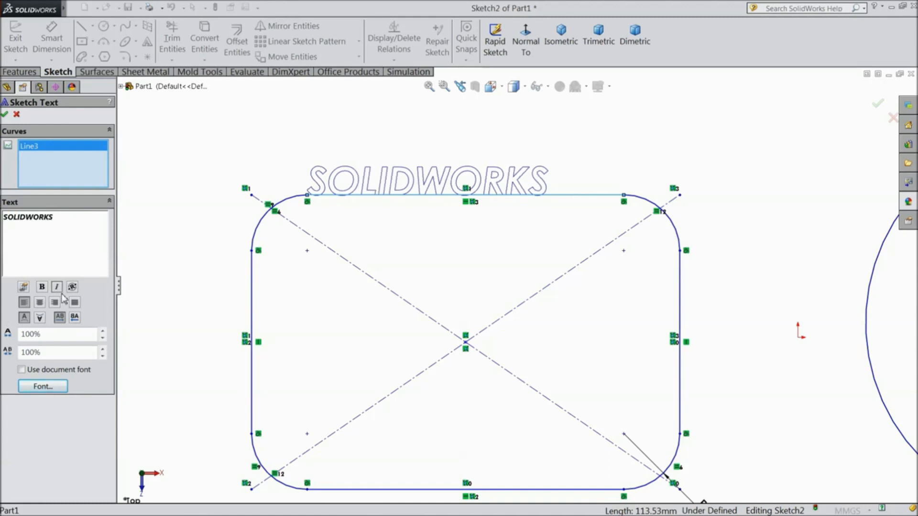
pyautogui.click(73, 288)
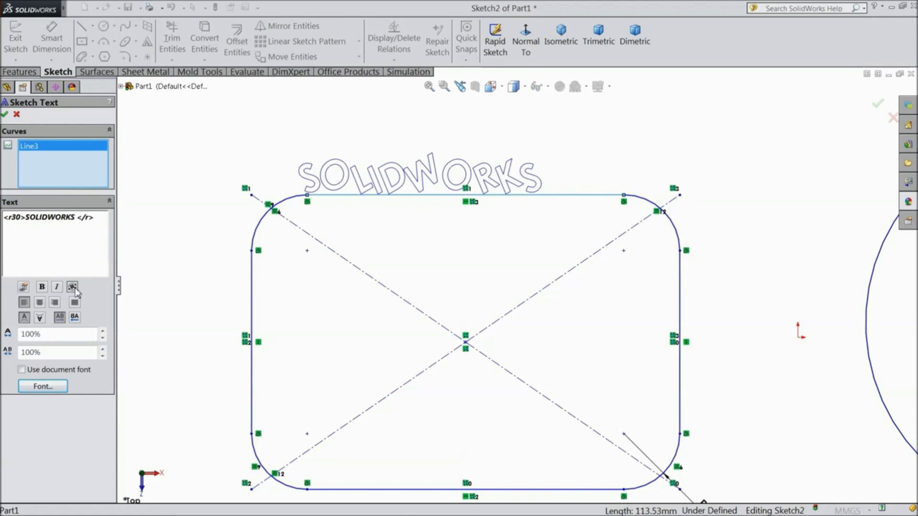
pyautogui.click(74, 289)
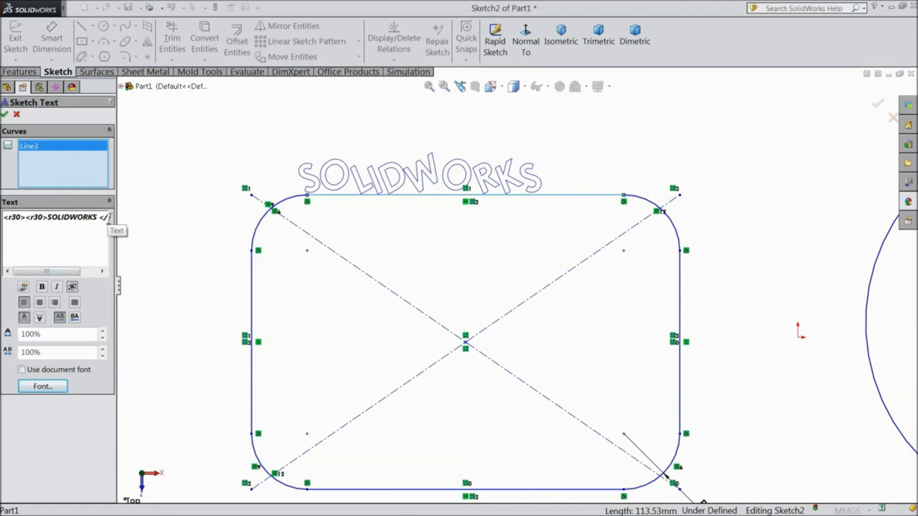
pyautogui.moveTo(107, 219); pyautogui.dragTo(4, 218)
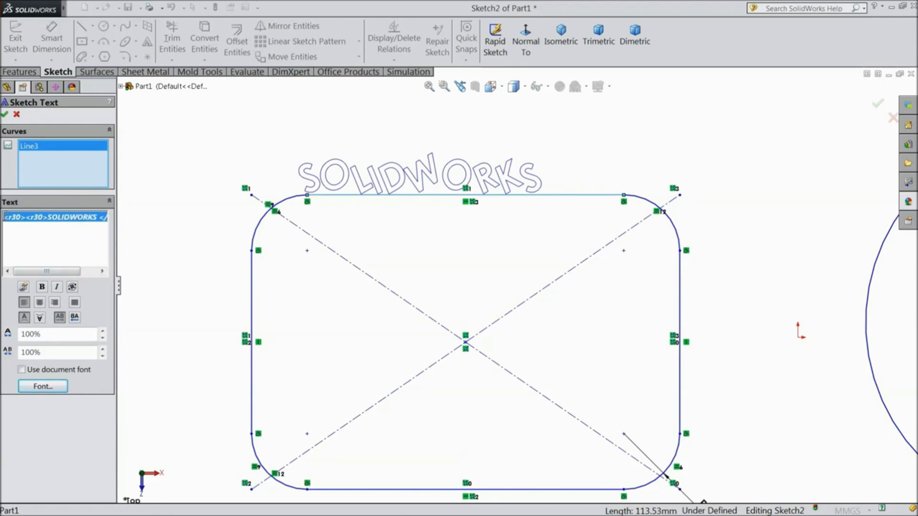
# Step: Try out the vertical and horizontal flips on the sketch text, leaving only the vertical flip applied
pyautogui.click(39, 318)
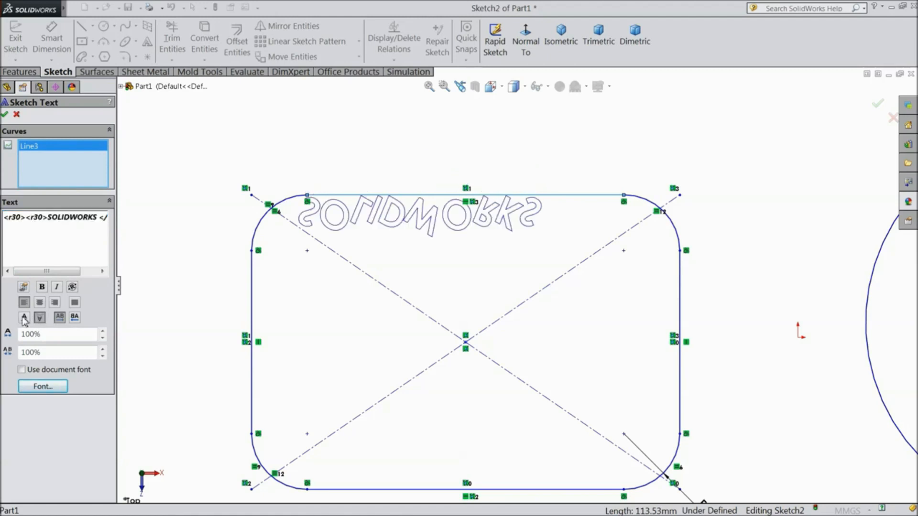
pyautogui.click(24, 318)
pyautogui.click(39, 318)
pyautogui.click(75, 318)
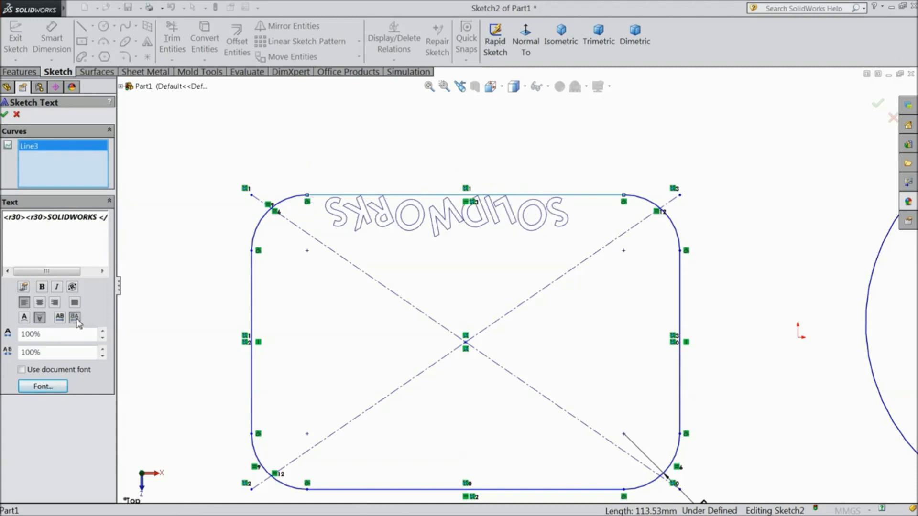
pyautogui.click(59, 318)
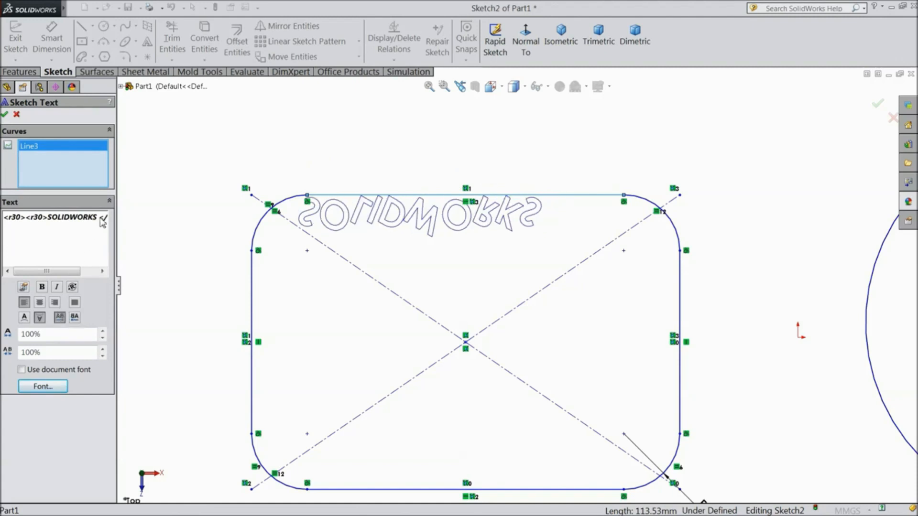
# Step: Clear the text with its rotation tags, re-enter SOLIDWORKS and turn the vertical flip off
pyautogui.moveTo(100, 218); pyautogui.dragTo(116, 218)
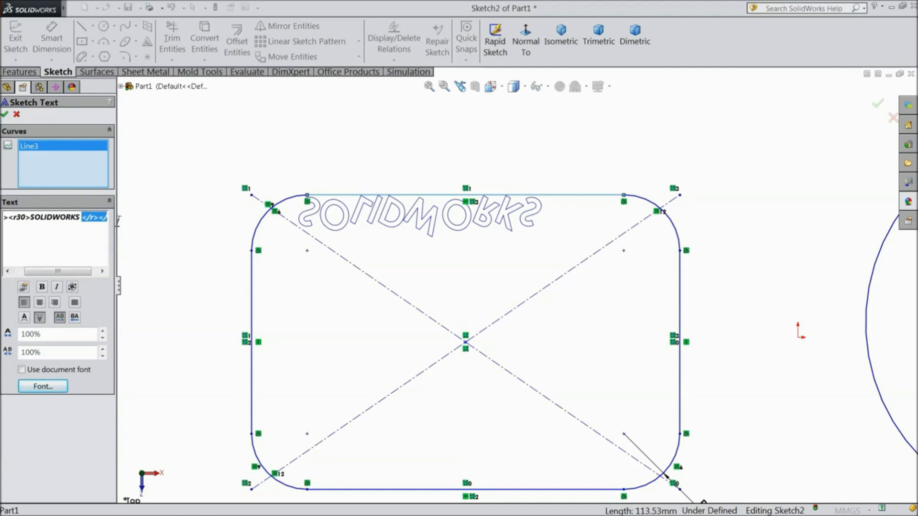
pyautogui.press('Delete')
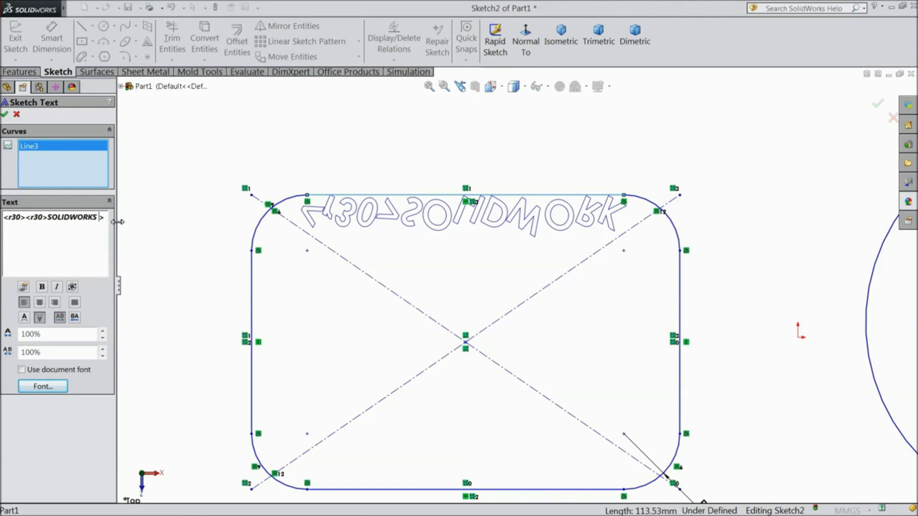
pyautogui.press('BackSpace')
pyautogui.press('BackSpace')
pyautogui.press('BackSpace')
pyautogui.press('BackSpace')
pyautogui.press('BackSpace')
pyautogui.press('BackSpace')
pyautogui.press('BackSpace')
pyautogui.press('BackSpace')
pyautogui.press('BackSpace')
pyautogui.press('BackSpace')
pyautogui.press('BackSpace')
pyautogui.press('BackSpace')
pyautogui.press('BackSpace')
pyautogui.press('BackSpace')
pyautogui.press('BackSpace')
pyautogui.press('BackSpace')
pyautogui.press('BackSpace')
pyautogui.press('BackSpace')
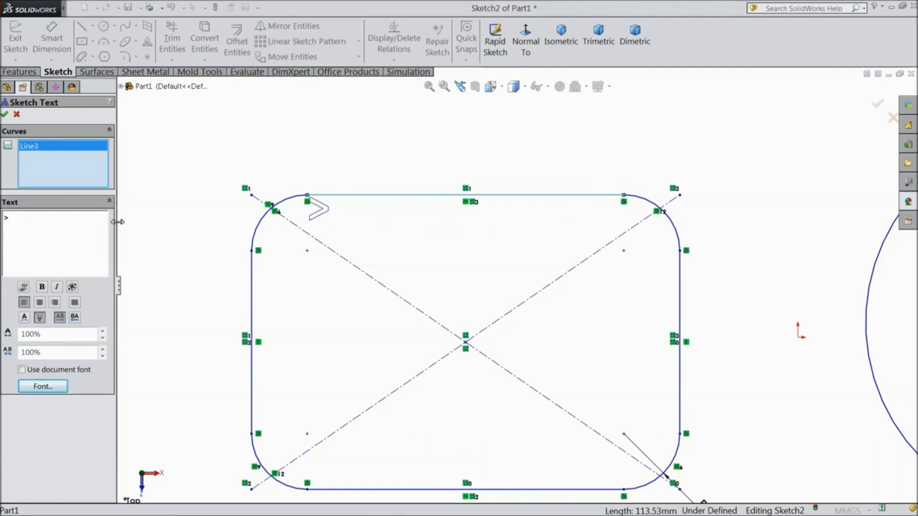
pyautogui.press('Delete')
pyautogui.write('SOLIDW')
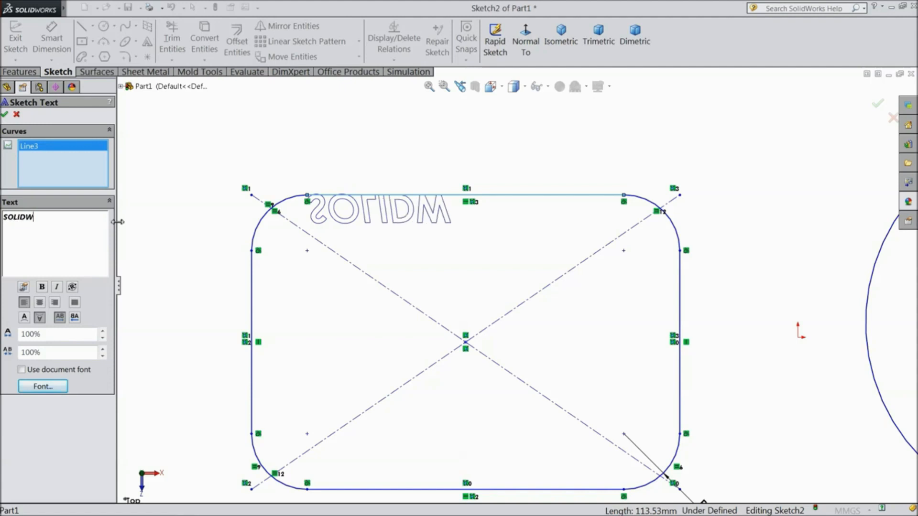
pyautogui.write('ORKS')
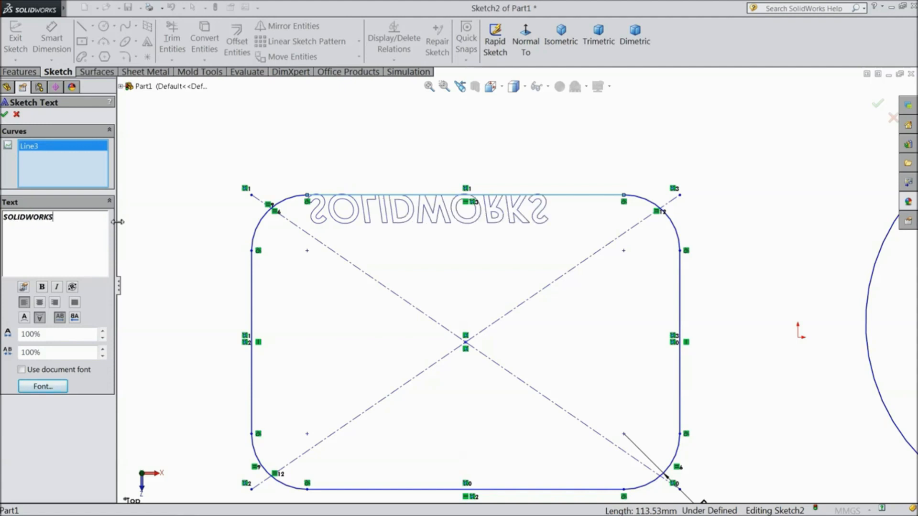
pyautogui.click(25, 318)
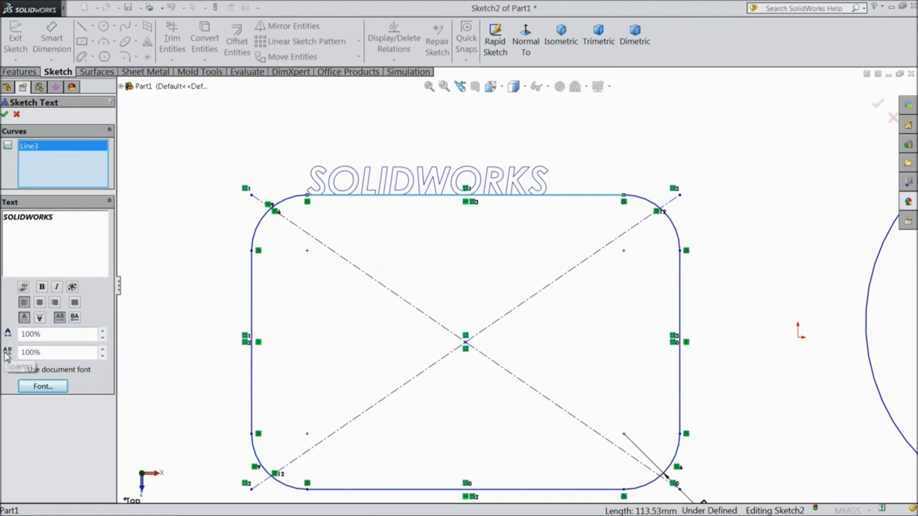
# Step: Try a 150% width factor on the sketch text, and reduce it to 120%
pyautogui.click(102, 331)
pyautogui.click(103, 331)
pyautogui.click(102, 331)
pyautogui.click(102, 332)
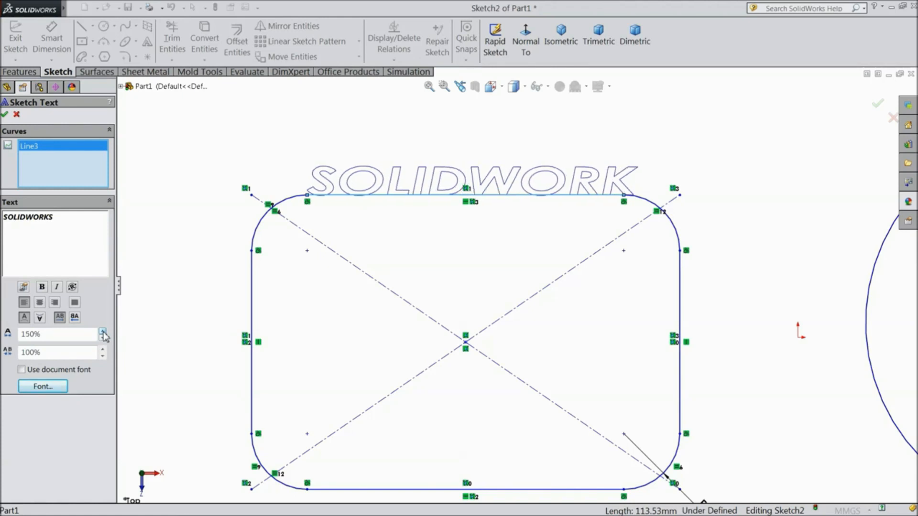
pyautogui.click(102, 338)
pyautogui.click(103, 338)
pyautogui.click(103, 339)
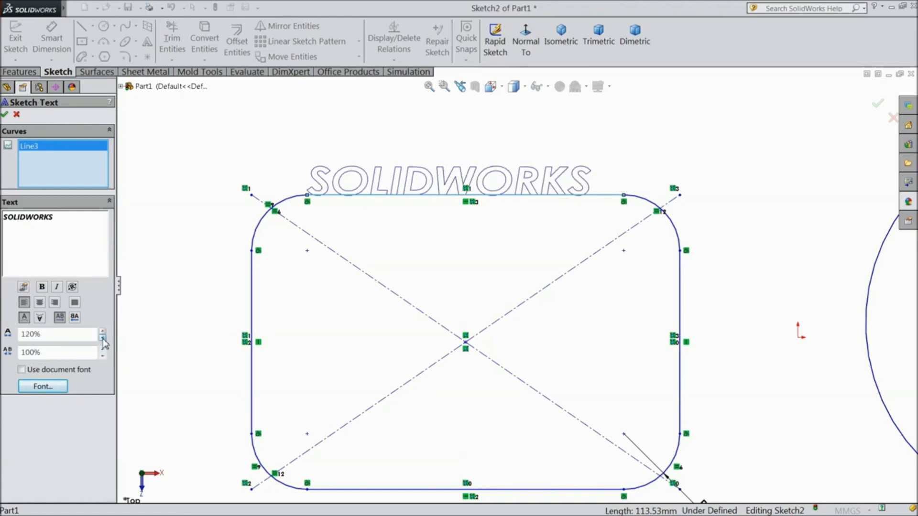
# Step: Try an 80% character spacing on the sketch text, and settle on 110%
pyautogui.click(102, 357)
pyautogui.click(102, 357)
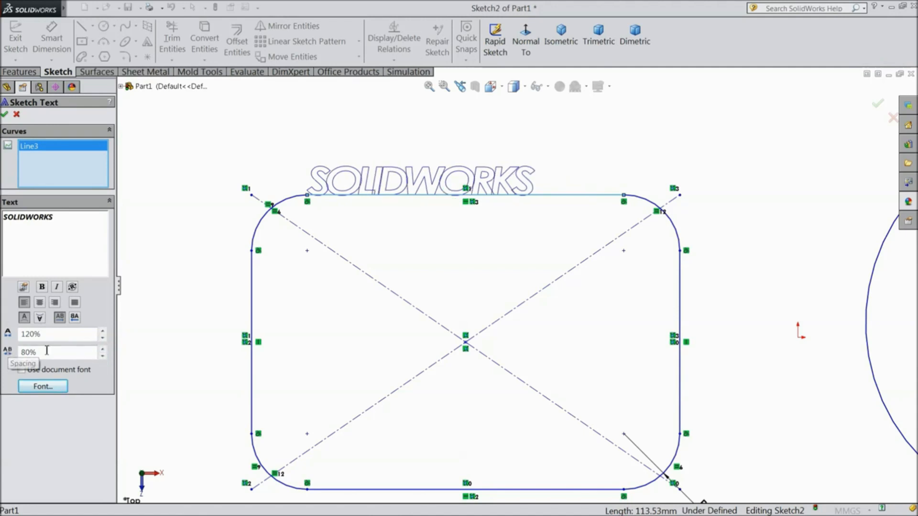
pyautogui.click(103, 349)
pyautogui.click(103, 349)
pyautogui.click(103, 349)
pyautogui.click(103, 349)
pyautogui.click(102, 357)
pyautogui.click(102, 356)
pyautogui.click(102, 356)
pyautogui.click(102, 350)
pyautogui.click(103, 349)
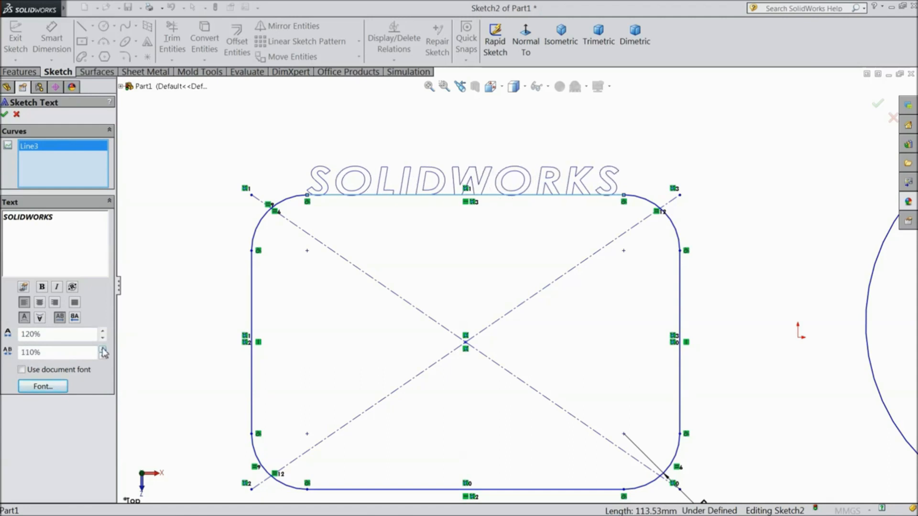
# Step: Set the sketch text font to Century Schoolbook Bold at 8 points and accept the text on the rectangle's upper edge
pyautogui.click(43, 387)
pyautogui.moveTo(401, 175); pyautogui.dragTo(302, 264)
pyautogui.click(238, 312)
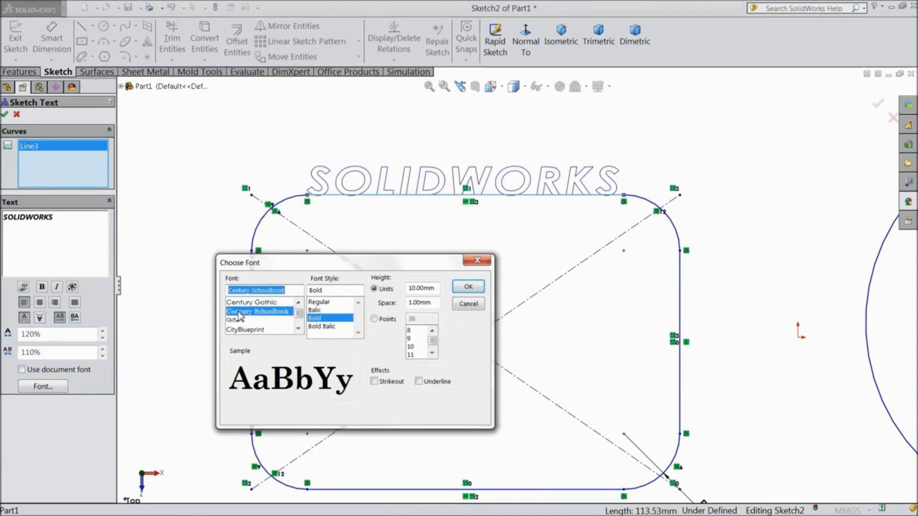
pyautogui.click(375, 319)
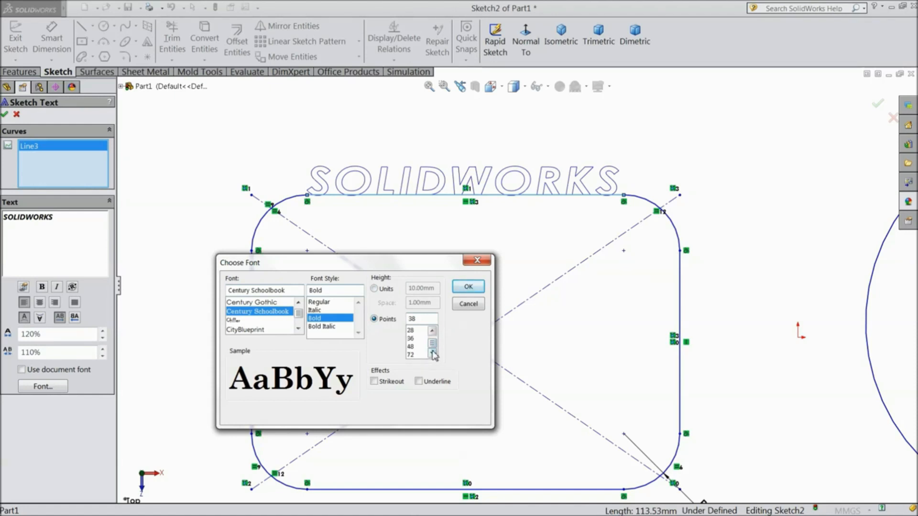
pyautogui.click(410, 330)
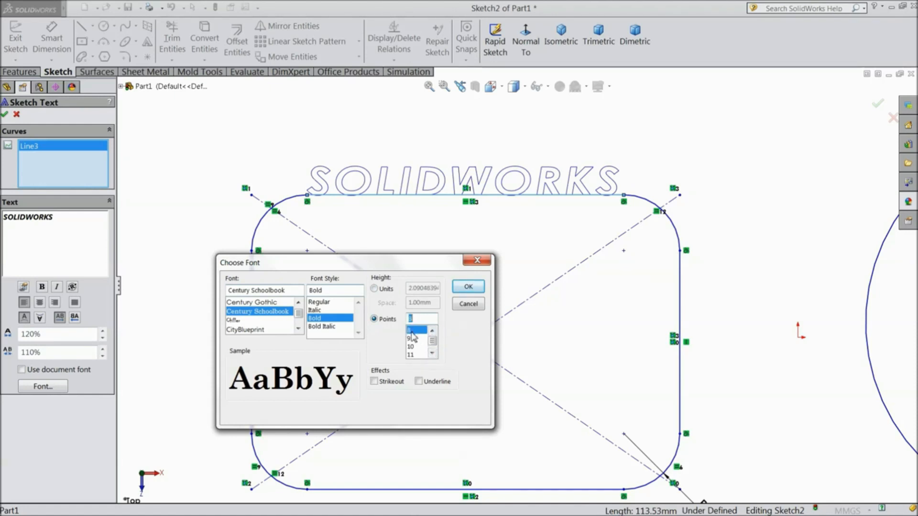
pyautogui.click(460, 288)
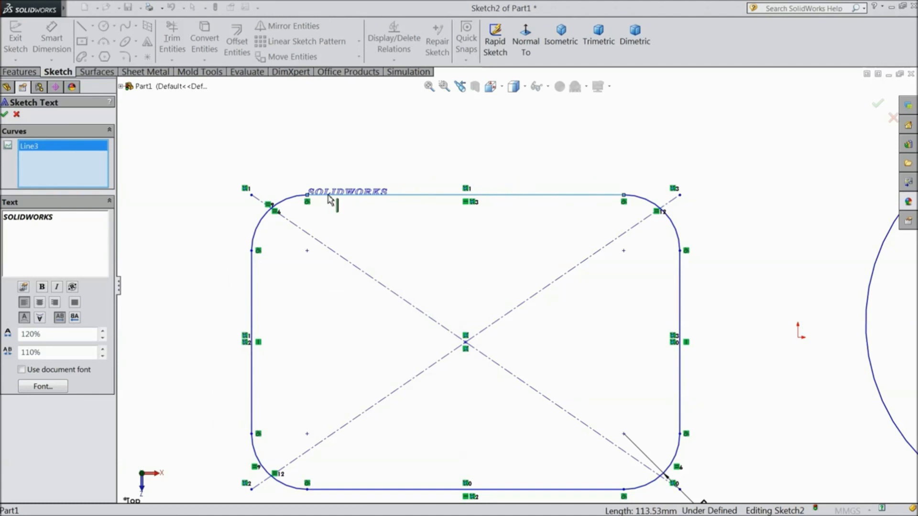
pyautogui.scroll(-6, 335, 203)
pyautogui.scroll(3, 361, 258)
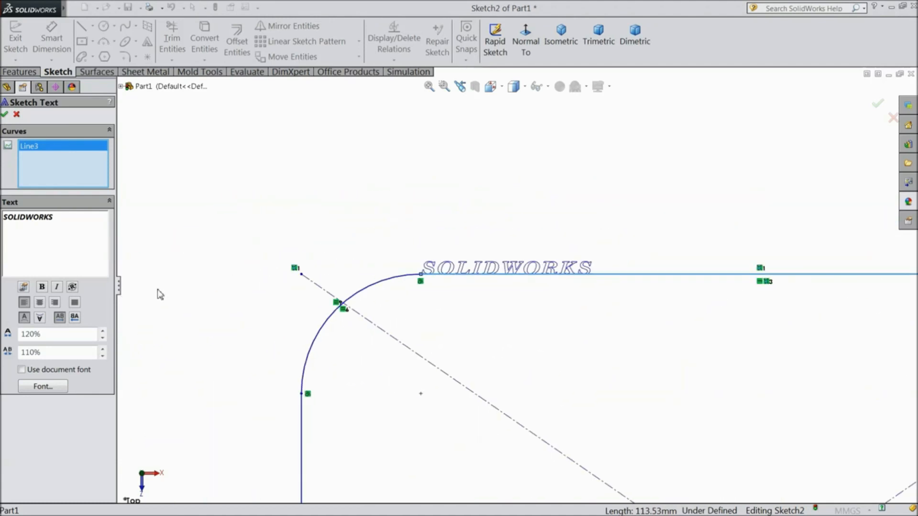
pyautogui.scroll(4, 429, 297)
pyautogui.scroll(2, 558, 310)
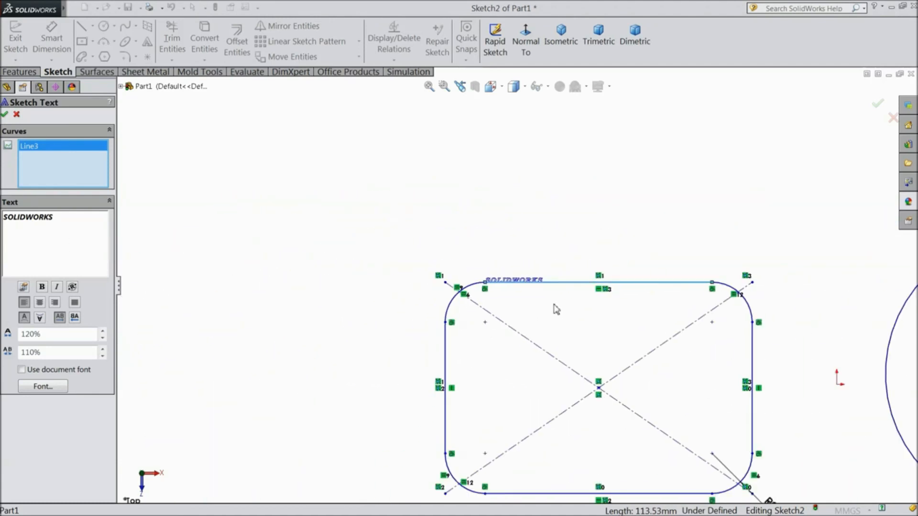
pyautogui.scroll(-2, 557, 308)
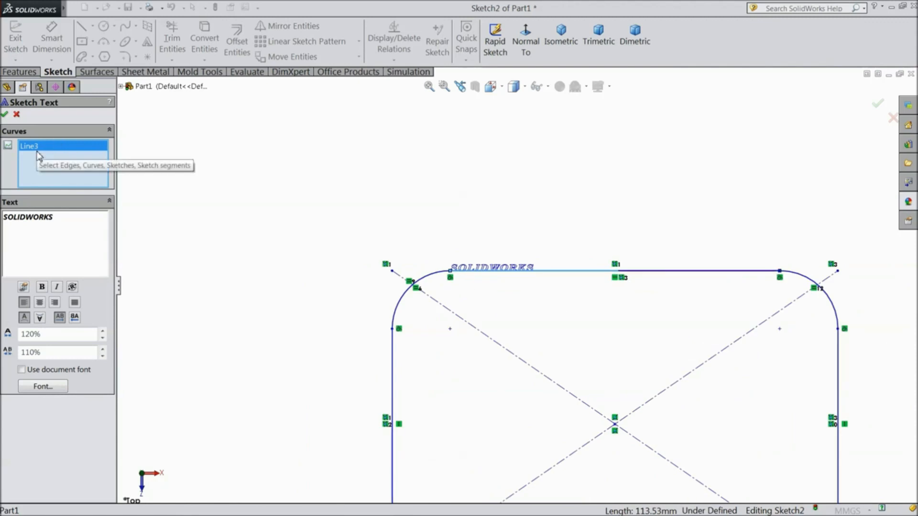
pyautogui.click(4, 114)
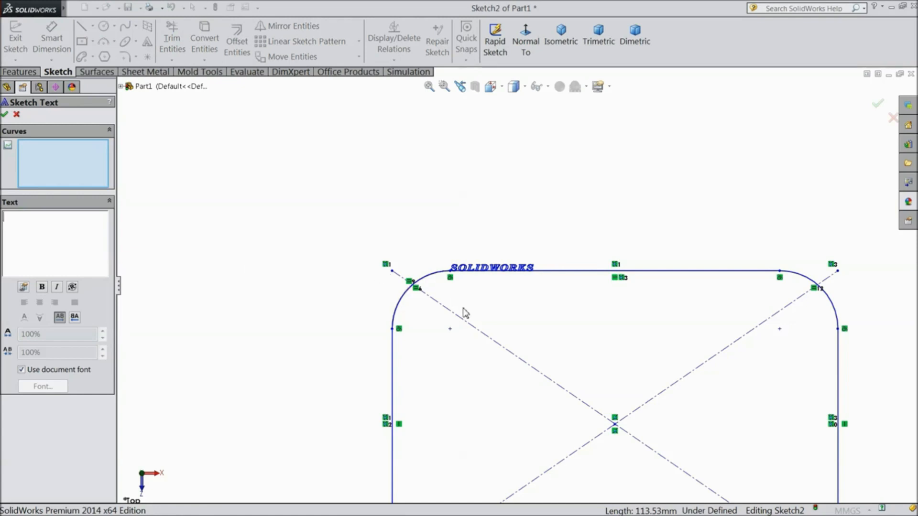
# Step: Place a new SOLIDWORKS sketch text along the circle
pyautogui.scroll(4, 526, 325)
pyautogui.scroll(-2, 702, 325)
pyautogui.scroll(-2, 588, 256)
pyautogui.scroll(4, 588, 256)
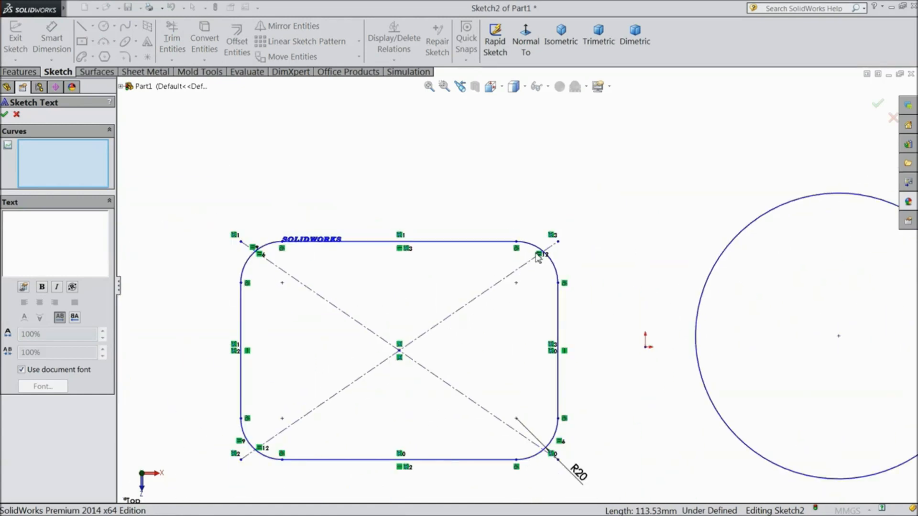
pyautogui.scroll(-2, 639, 259)
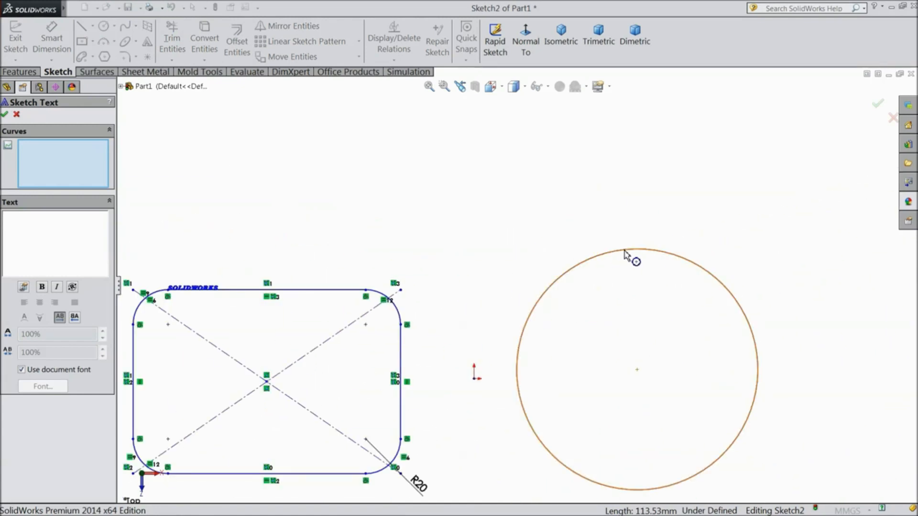
pyautogui.click(631, 258)
pyautogui.write('SOLIDWORKS')
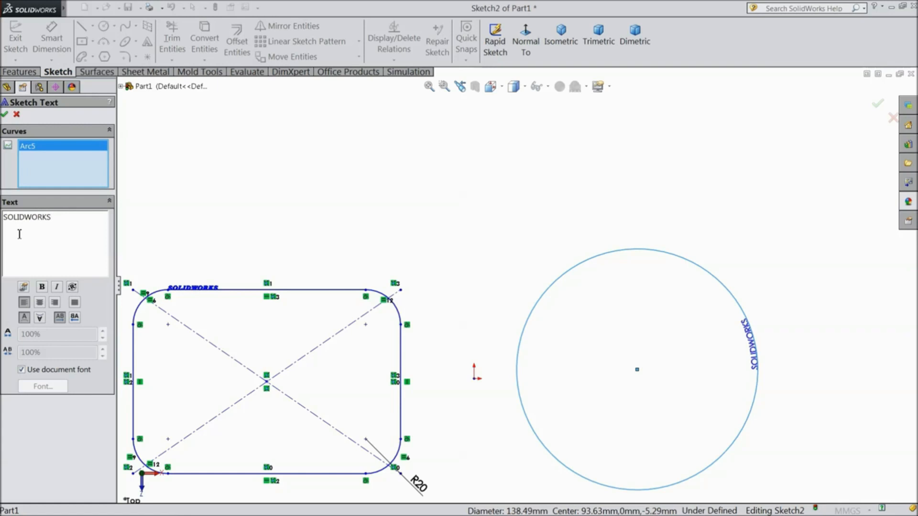
# Step: Override the document font for the circle text with Century Gothic Bold at a height of 10 mm
pyautogui.click(21, 370)
pyautogui.click(43, 386)
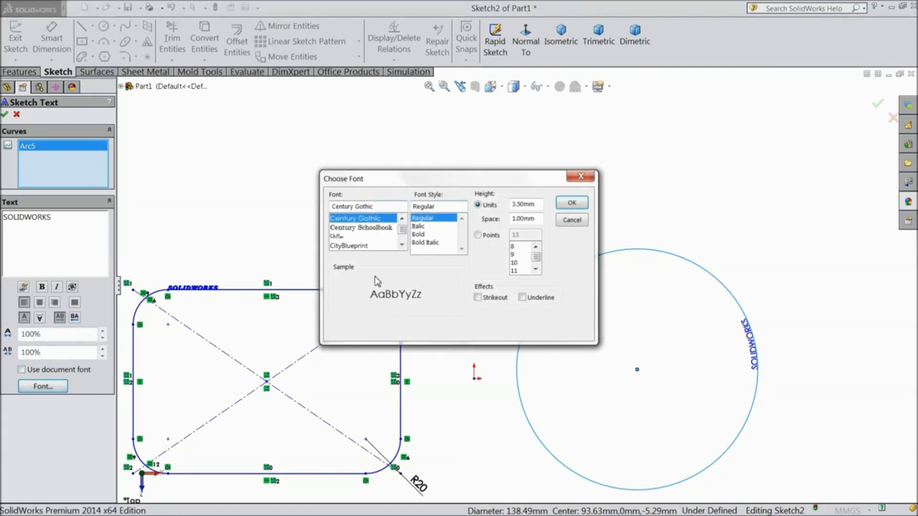
pyautogui.moveTo(537, 206); pyautogui.dragTo(517, 205)
pyautogui.write('1')
pyautogui.click(423, 236)
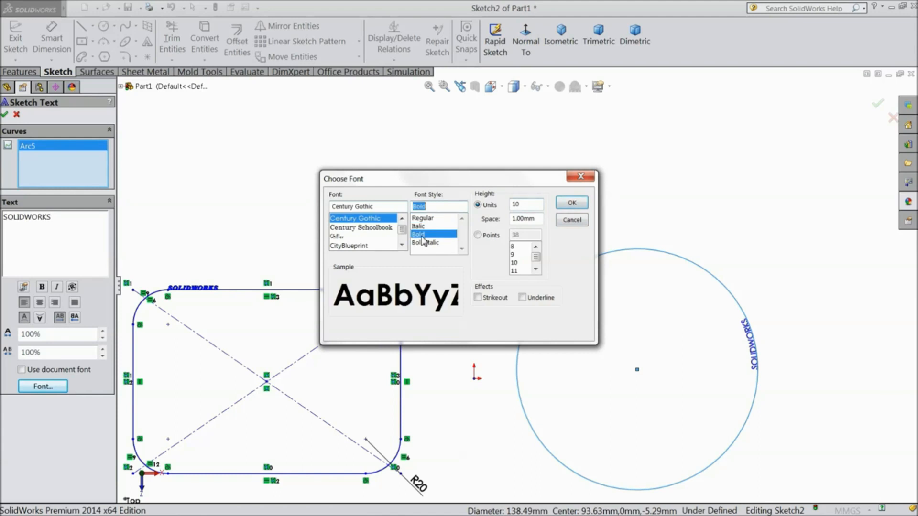
pyautogui.click(571, 203)
# Step: Flip the circle text vertically and horizontally so it reads correctly along the outside of the circle
pyautogui.scroll(-3, 795, 363)
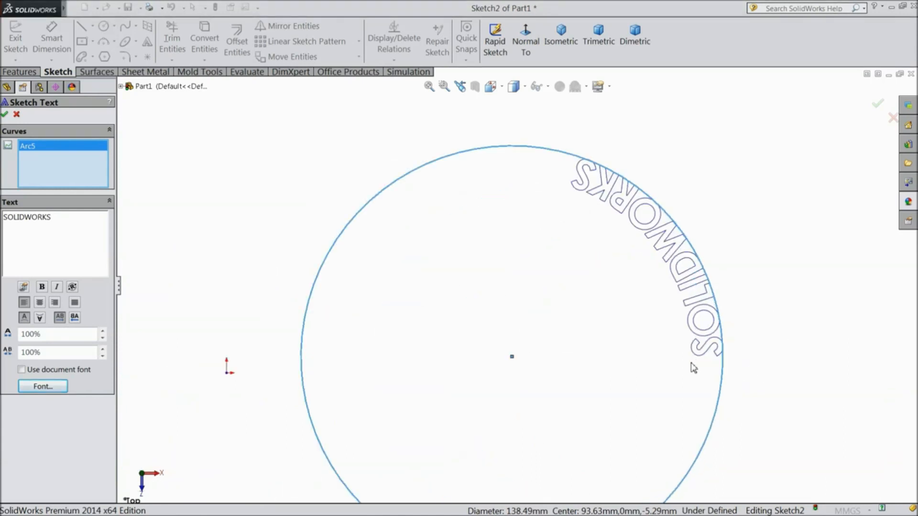
pyautogui.scroll(3, 555, 328)
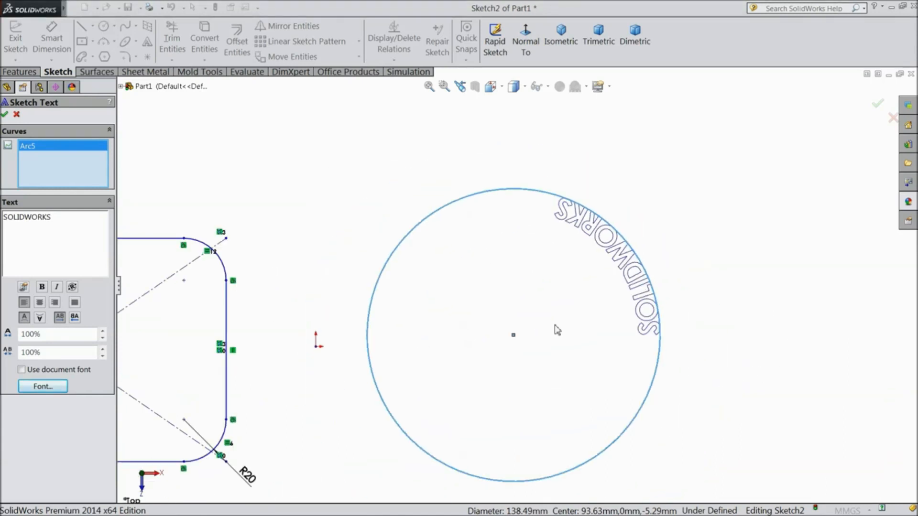
pyautogui.click(39, 318)
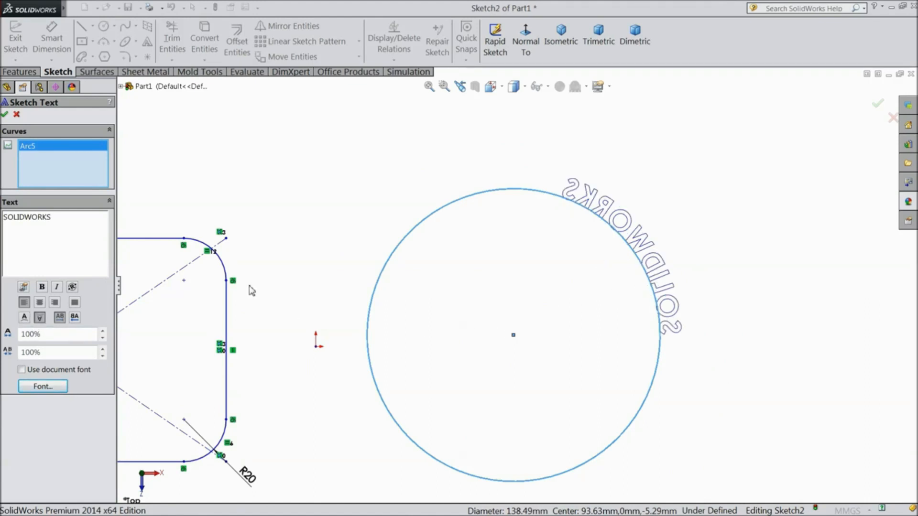
pyautogui.click(75, 320)
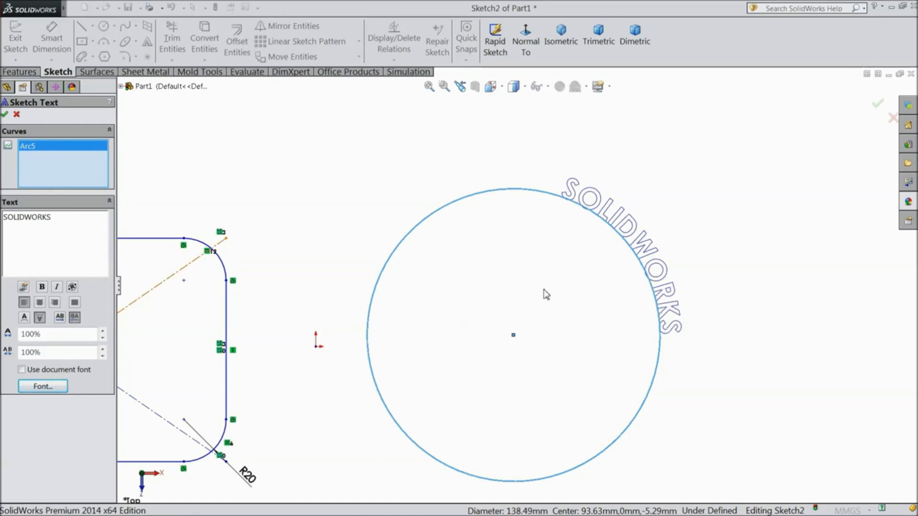
pyautogui.scroll(2, 568, 295)
pyautogui.scroll(-2, 612, 306)
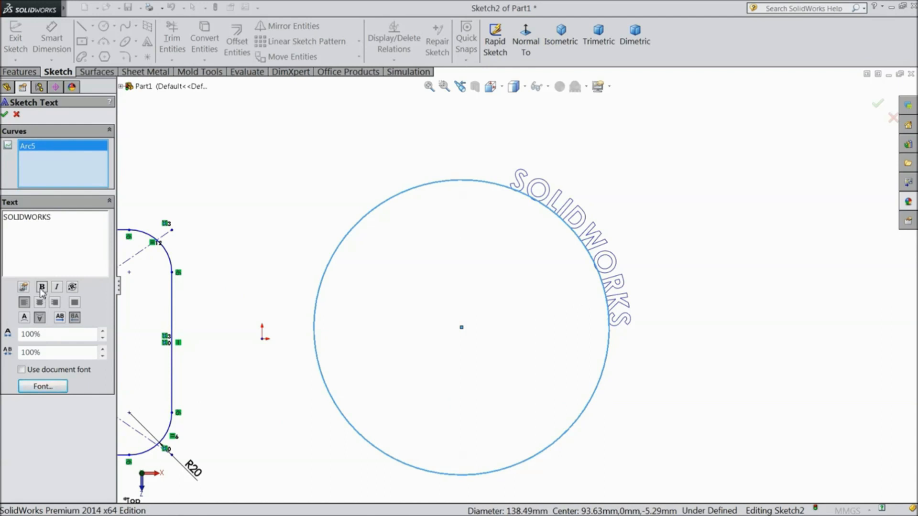
# Step: Make the whole circle text italic and bold, toggling bold off and on again, and accept the text
pyautogui.moveTo(61, 220); pyautogui.dragTo(3, 215)
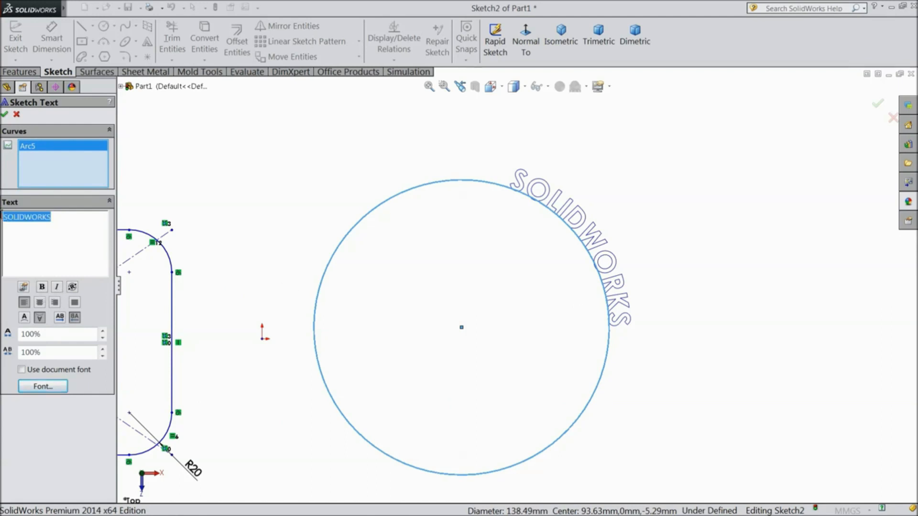
pyautogui.click(58, 288)
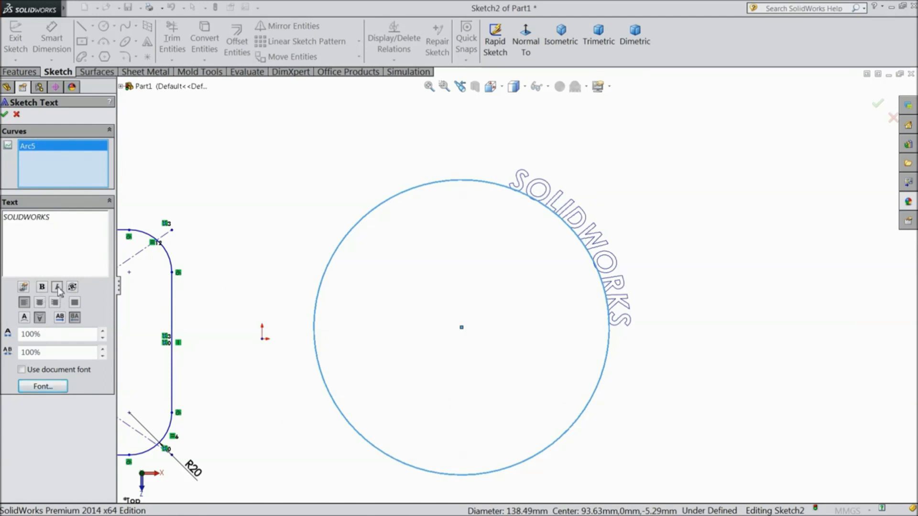
pyautogui.click(41, 288)
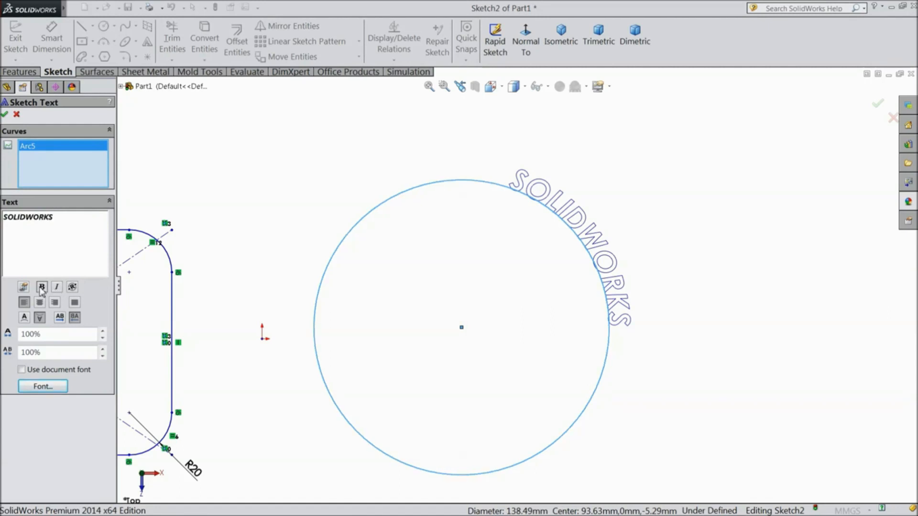
pyautogui.hotkey('ctrl', 'a')
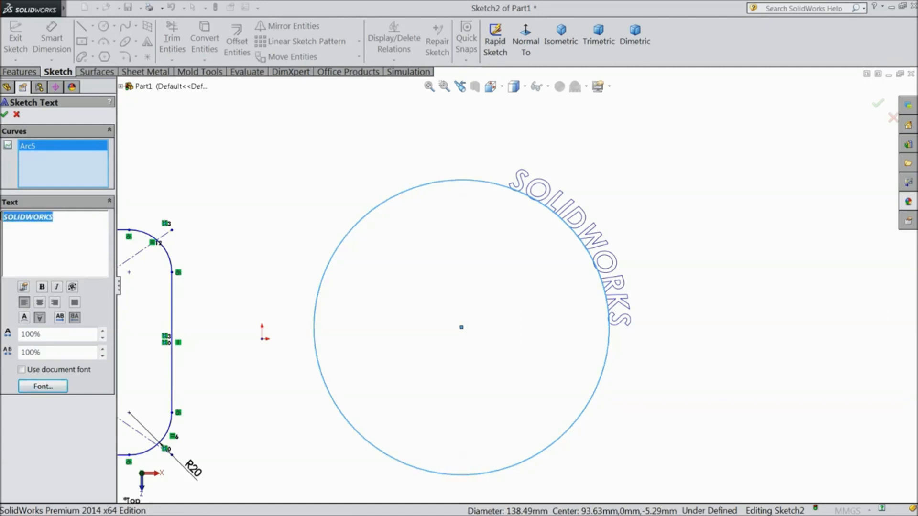
pyautogui.click(41, 289)
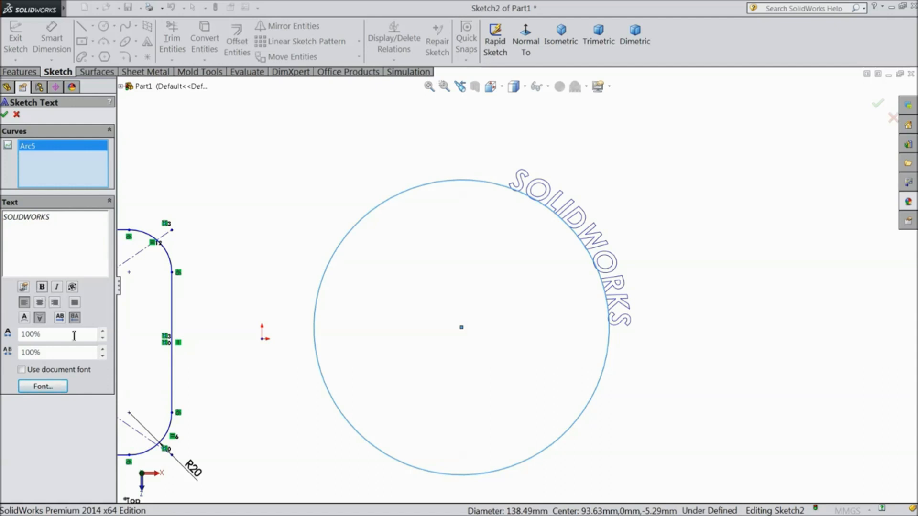
pyautogui.click(41, 287)
pyautogui.scroll(6, 436, 283)
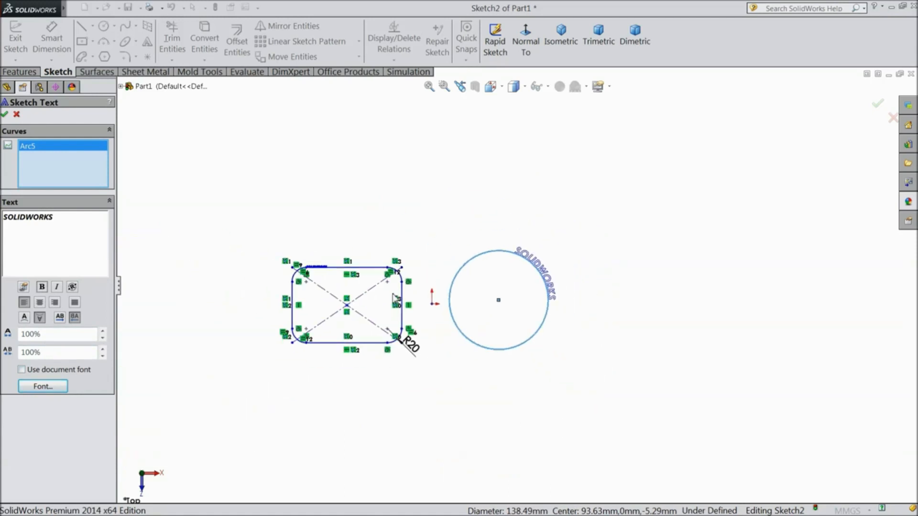
pyautogui.scroll(-3, 390, 294)
pyautogui.scroll(-2, 276, 303)
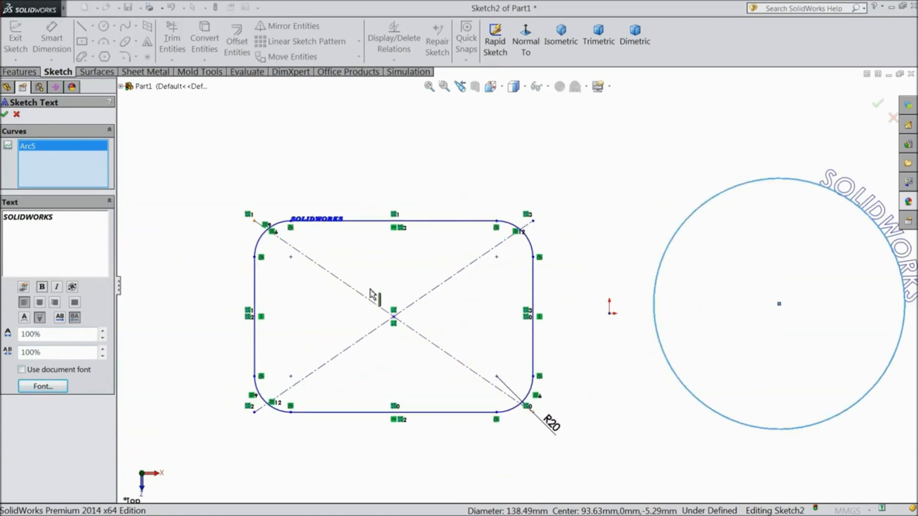
pyautogui.scroll(2, 387, 292)
pyautogui.scroll(-2, 488, 308)
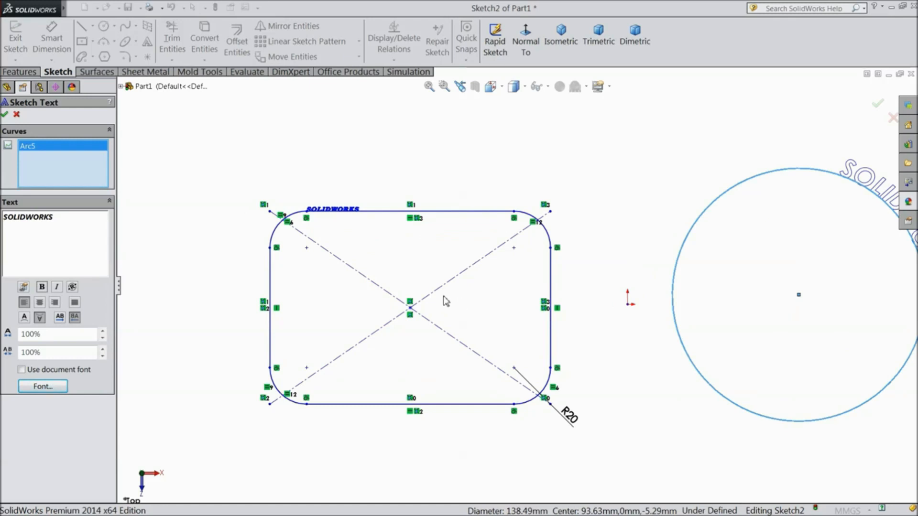
pyautogui.click(4, 115)
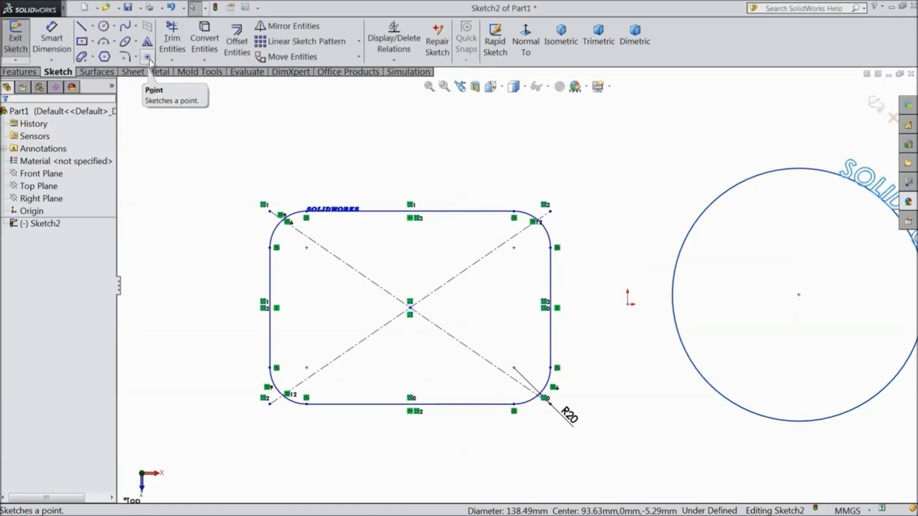
# Step: Sketch three points: one near (-239, 90) mm, one on the rectangle's upper edge and one near (-89, 97) mm
pyautogui.click(148, 58)
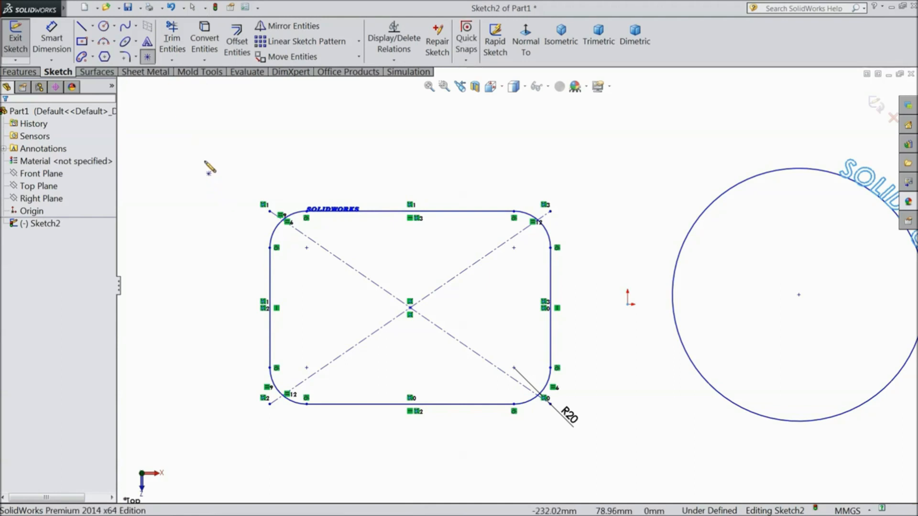
pyautogui.click(192, 139)
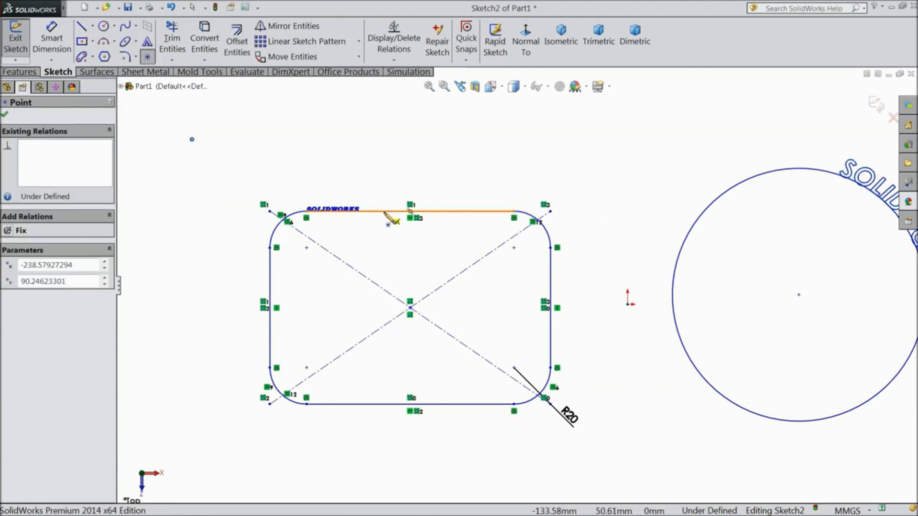
pyautogui.click(384, 211)
pyautogui.click(464, 126)
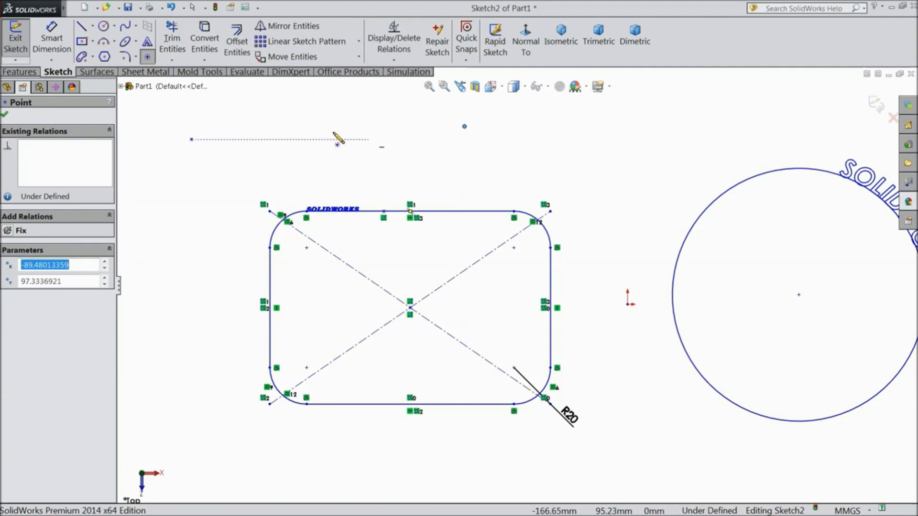
pyautogui.click(5, 115)
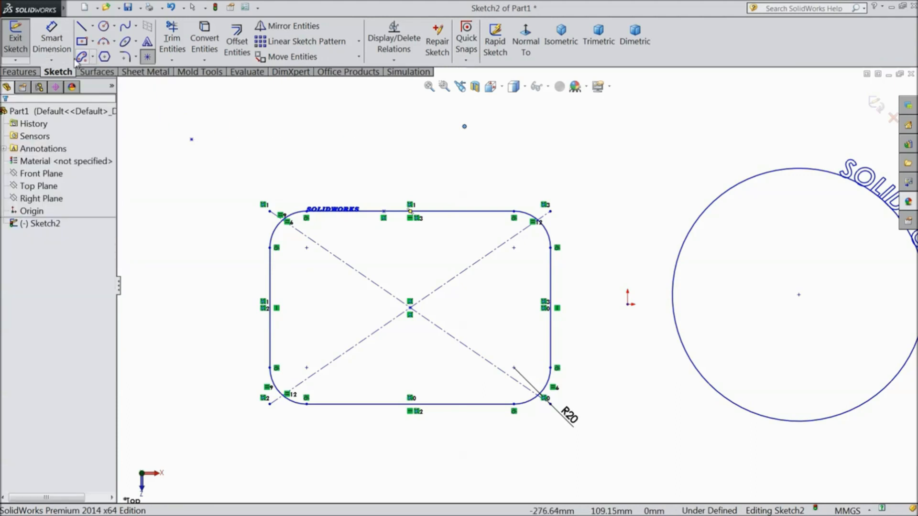
# Step: Dimension the aligned distances from the point on the rectangle's upper edge to the two free points above the rectangle, keeping the drawn values
pyautogui.click(52, 41)
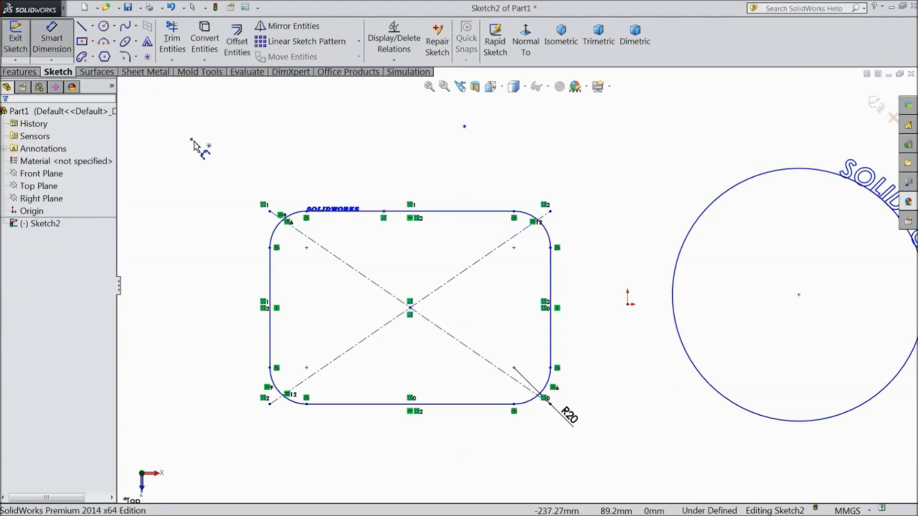
pyautogui.click(191, 141)
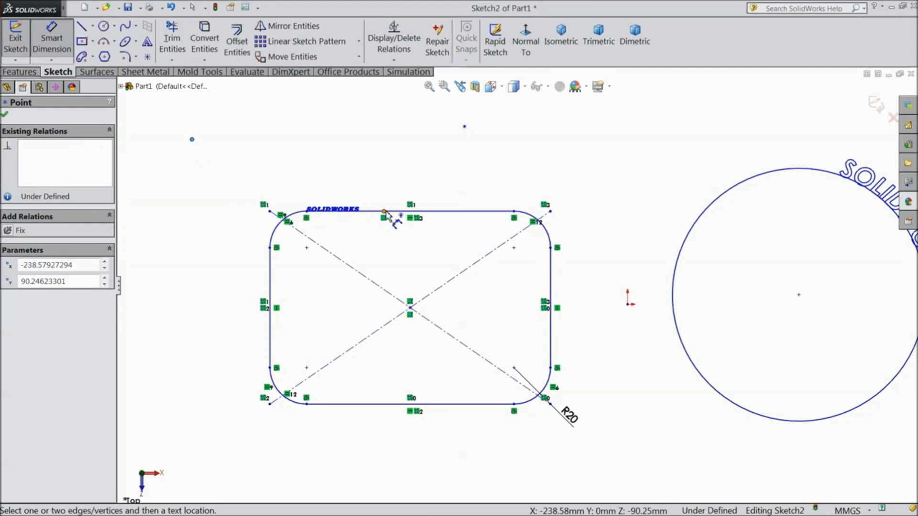
pyautogui.click(314, 168)
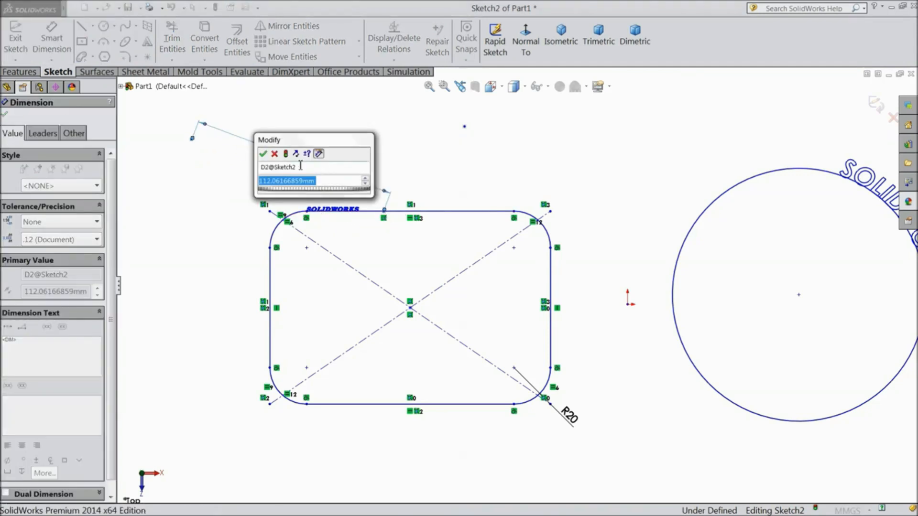
pyautogui.click(263, 153)
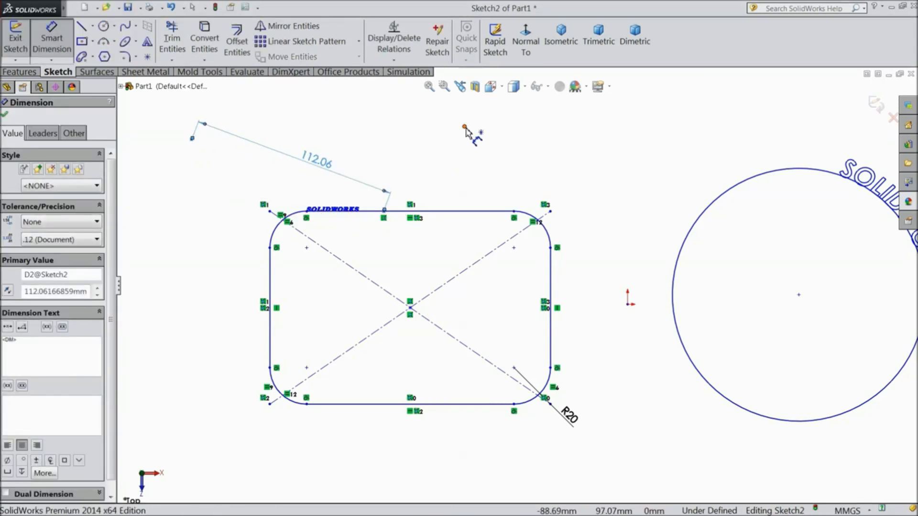
pyautogui.click(464, 126)
pyautogui.click(384, 210)
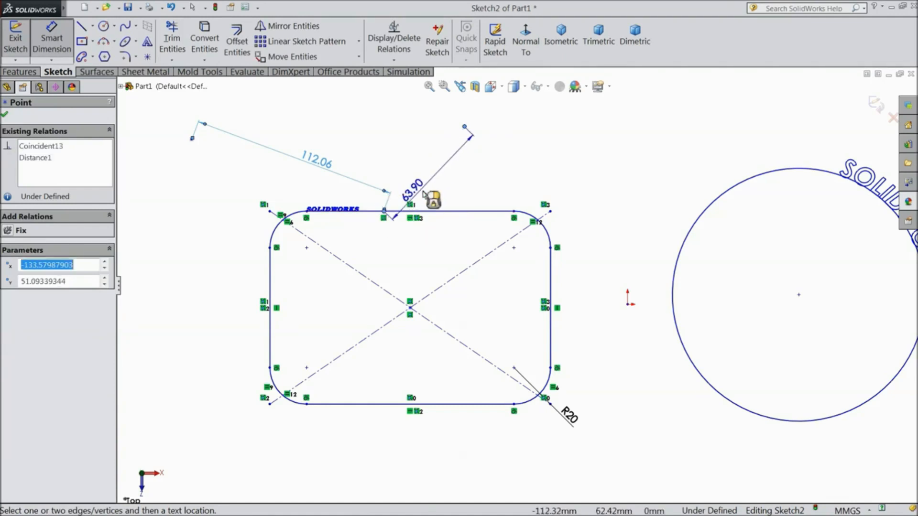
pyautogui.click(445, 169)
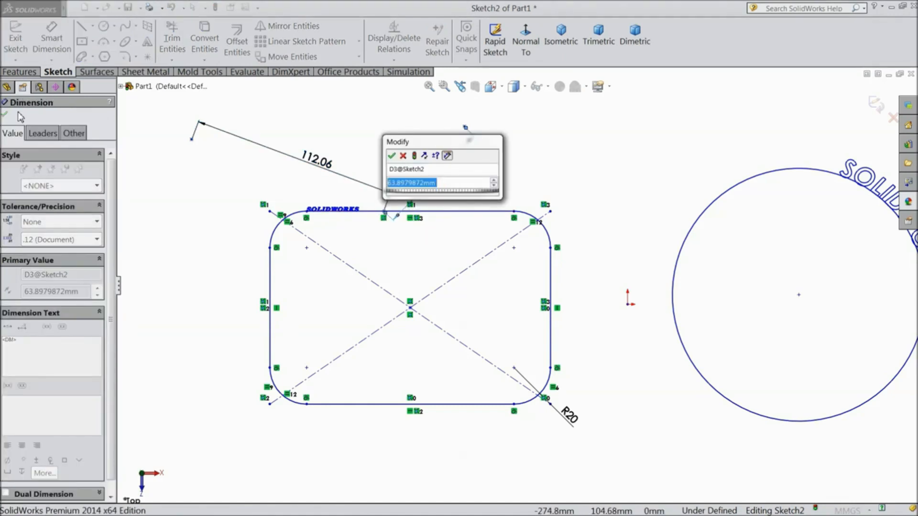
pyautogui.click(391, 156)
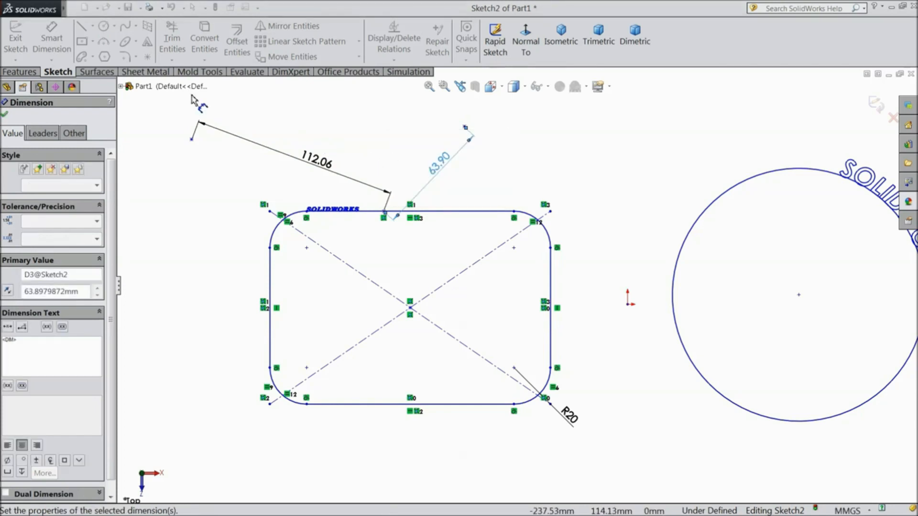
# Step: Sketch three points on the circle: at its centre, at its left quadrant, and on its lower-left arc near (47, -46) mm
pyautogui.scroll(3, 488, 272)
pyautogui.scroll(-3, 669, 323)
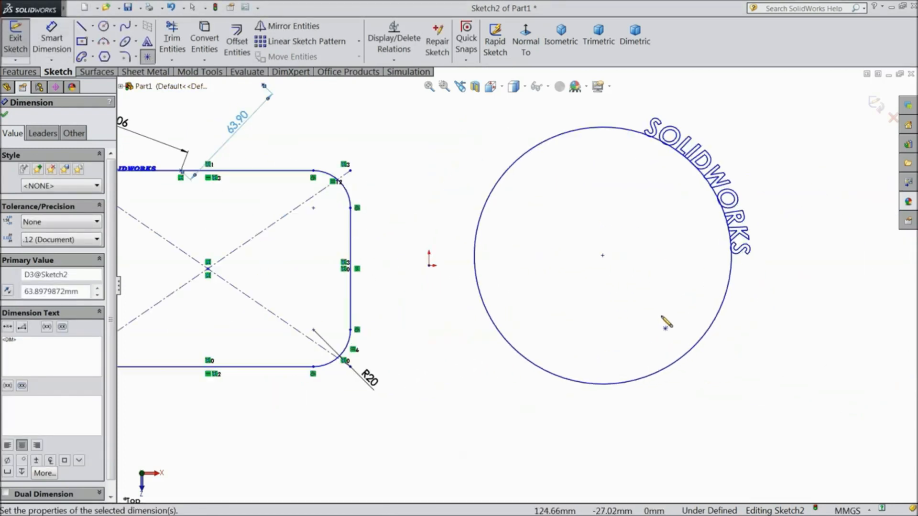
pyautogui.click(602, 256)
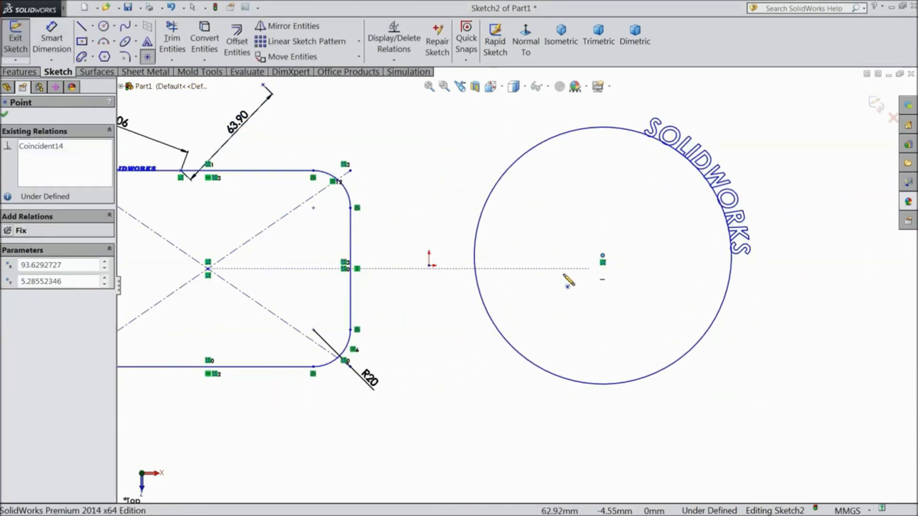
pyautogui.click(474, 256)
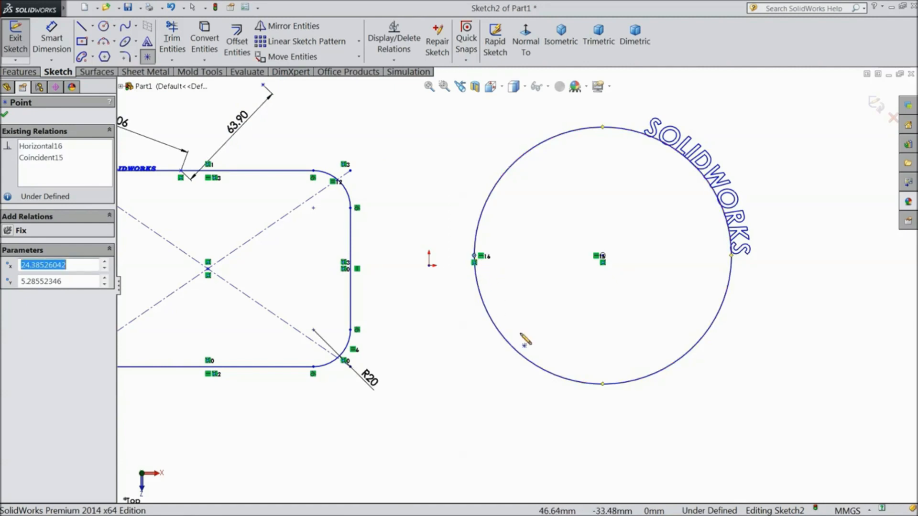
pyautogui.click(526, 360)
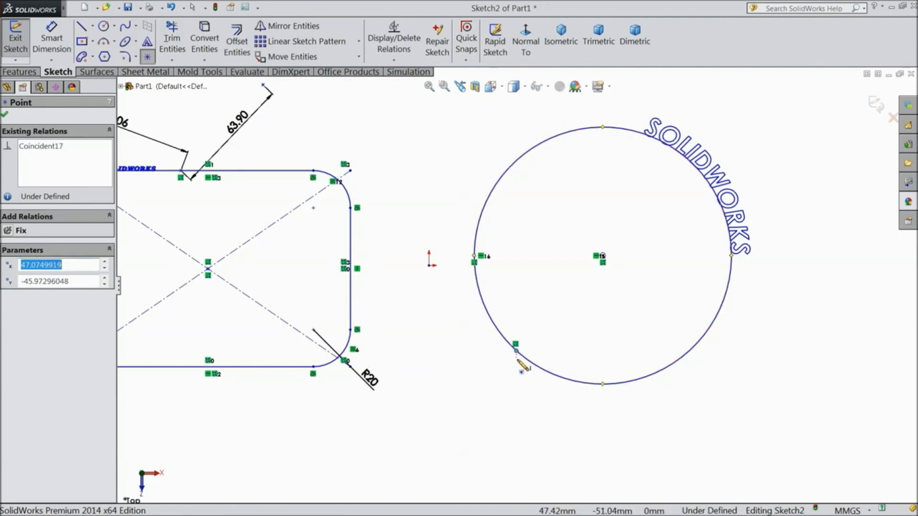
pyautogui.rightClick(447, 345)
pyautogui.click(472, 110)
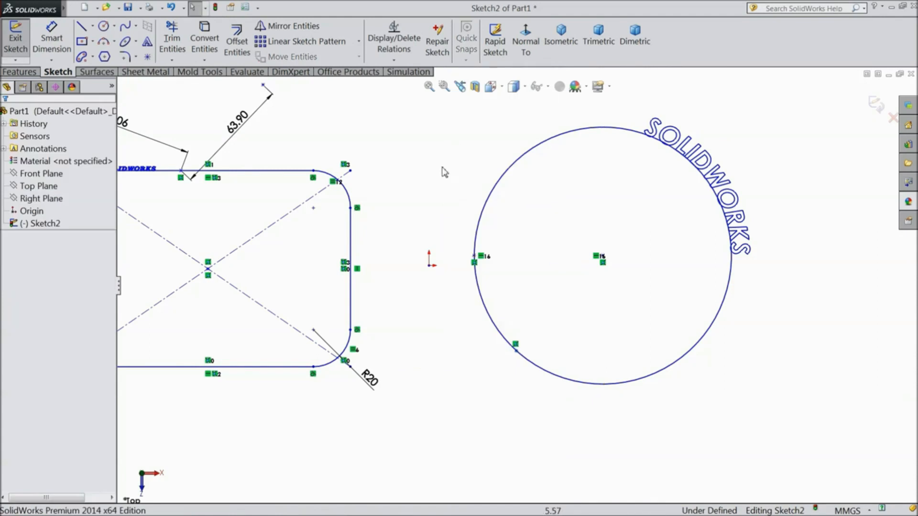
# Step: Add an angular dimension from the circle's lower-left, left-quadrant and centre points, placed inside the circle's upper left, keeping the drawn value
pyautogui.click(56, 48)
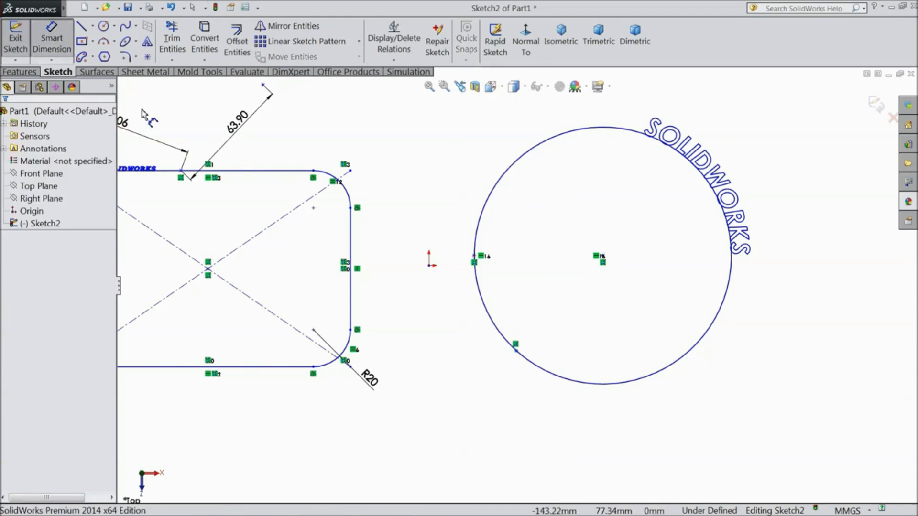
pyautogui.click(517, 353)
pyautogui.click(474, 258)
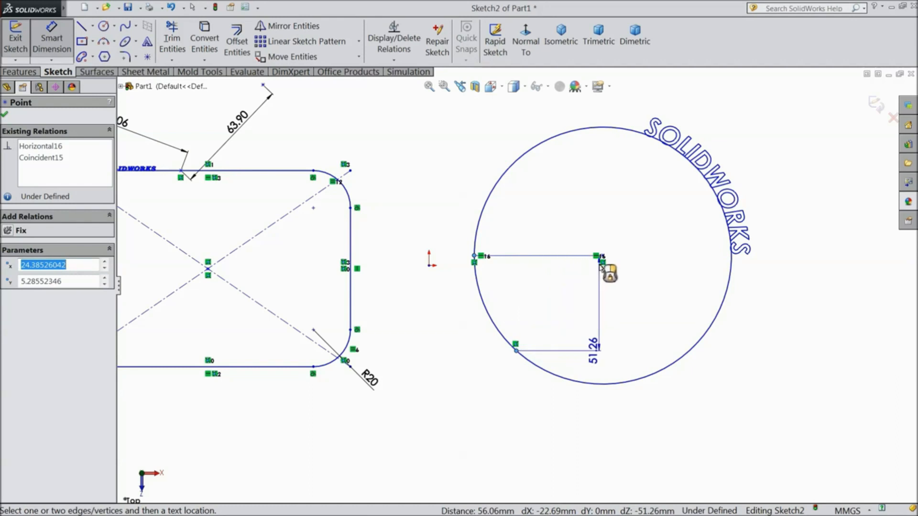
pyautogui.click(603, 257)
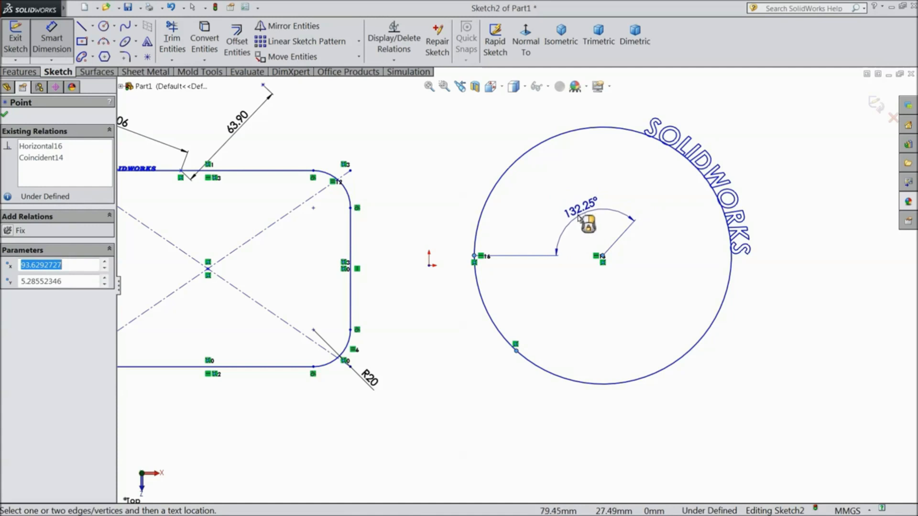
pyautogui.click(552, 227)
pyautogui.click(493, 206)
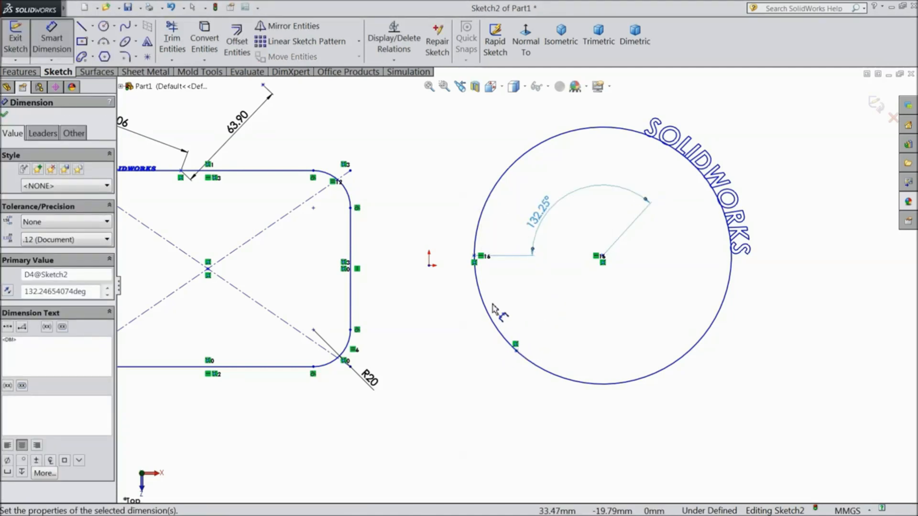
pyautogui.scroll(-2, 420, 287)
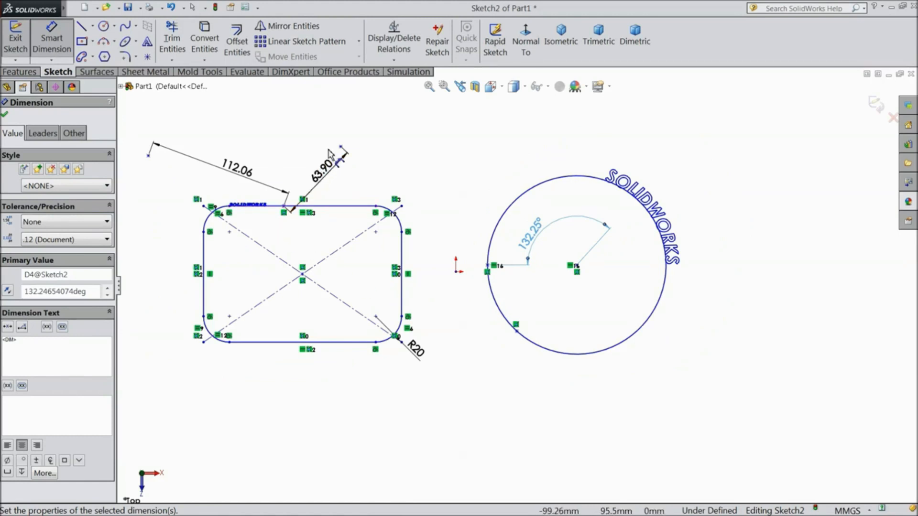
pyautogui.scroll(1, 301, 124)
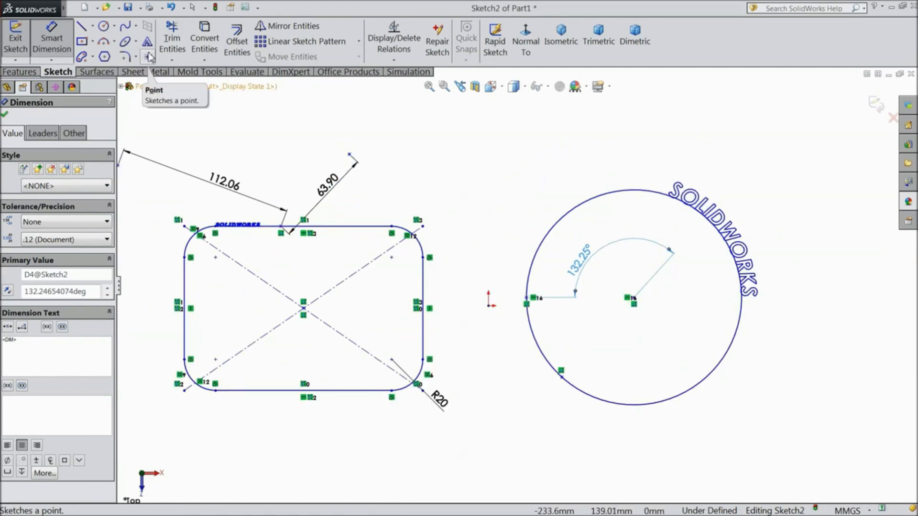
pyautogui.scroll(3, 292, 208)
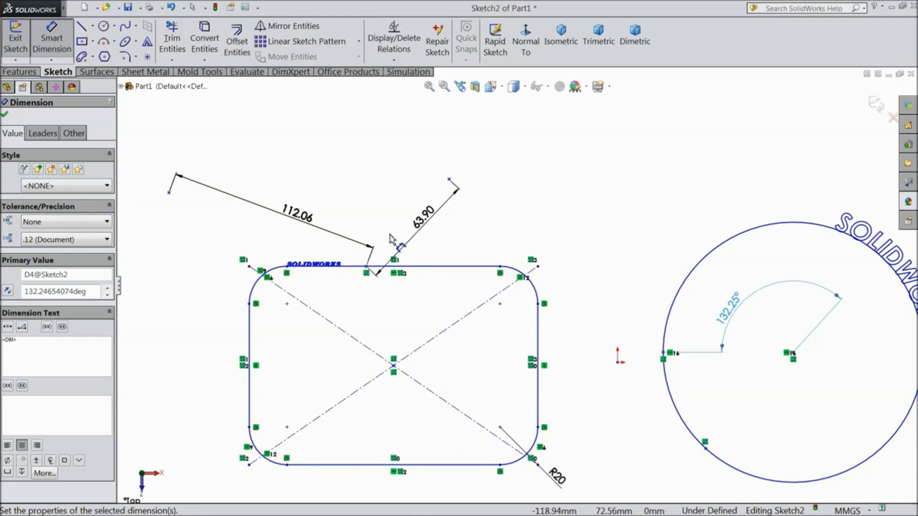
pyautogui.scroll(-3, 540, 288)
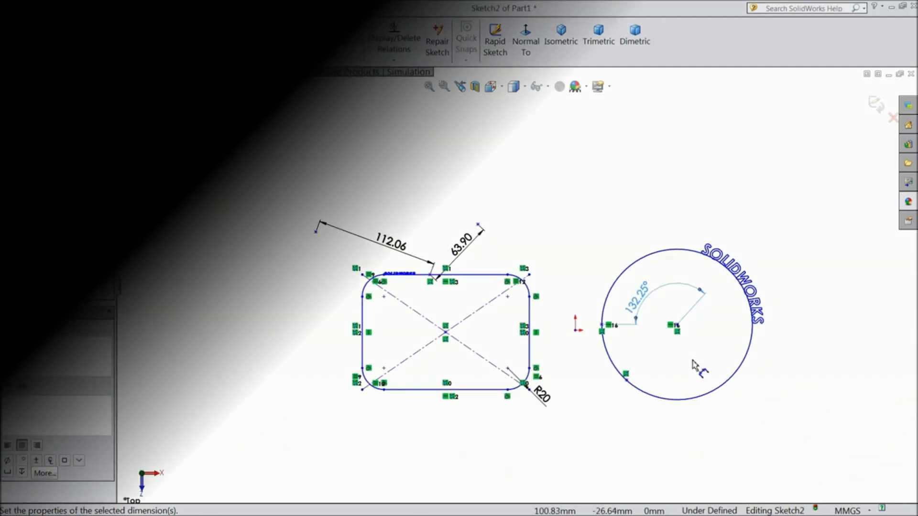